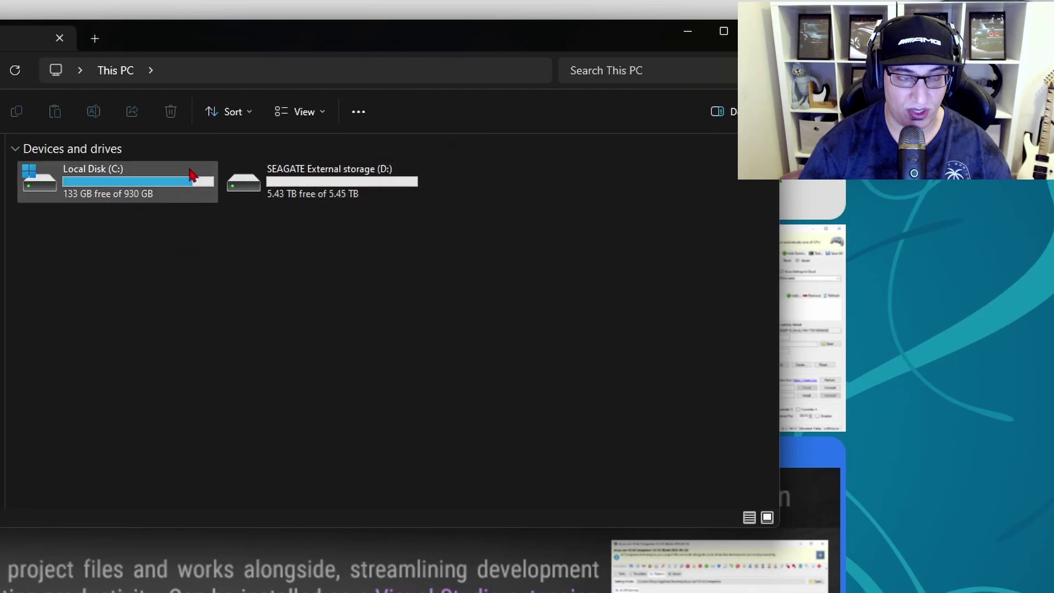
- Open Local Disk (C:) and run x360ce.exe from the bottom of its root folder
{"action": "double_click", "coordinate": [146, 176]}
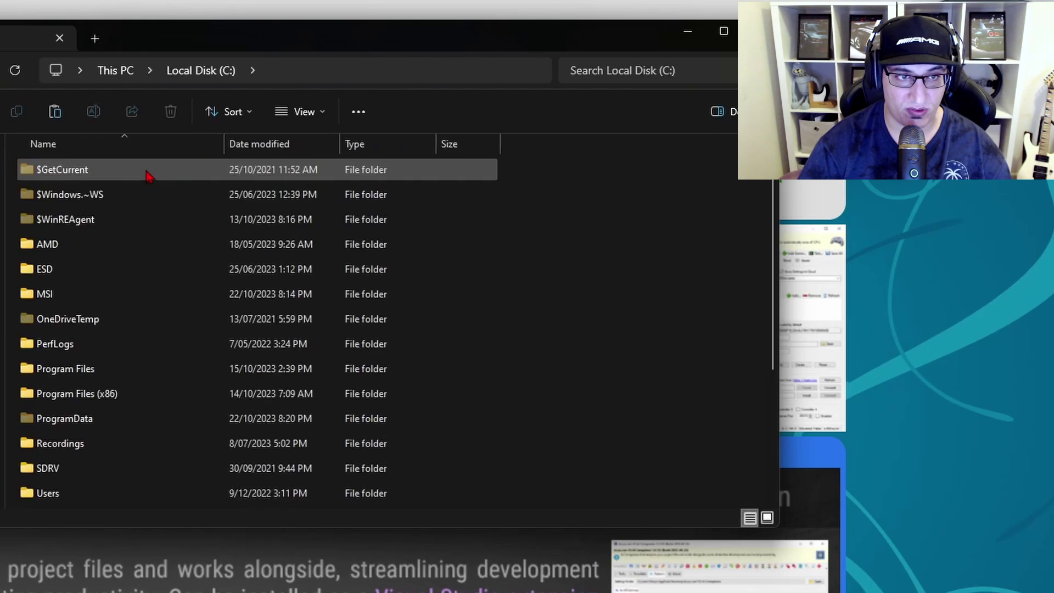
{"action": "scroll", "coordinate": [256, 316], "scroll_direction": "down", "scroll_amount": 3}
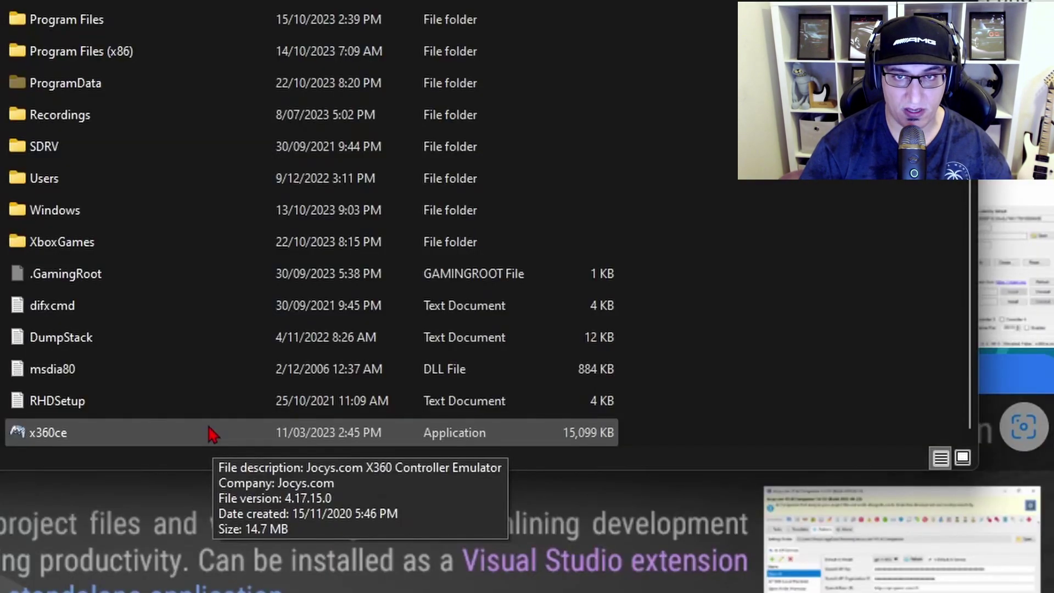
{"action": "double_click", "coordinate": [213, 435]}
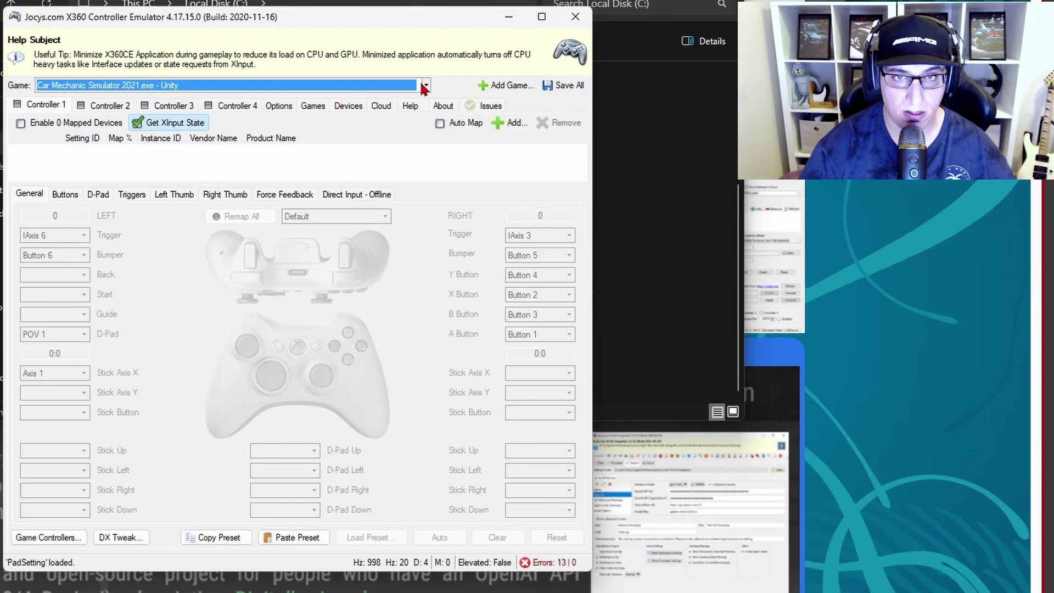
- Add Car Mechanic Simulator 2021.exe from the Steam common folder to the Games list
{"action": "left_click", "coordinate": [425, 85]}
{"action": "left_click", "coordinate": [425, 85]}
{"action": "left_click", "coordinate": [503, 85]}
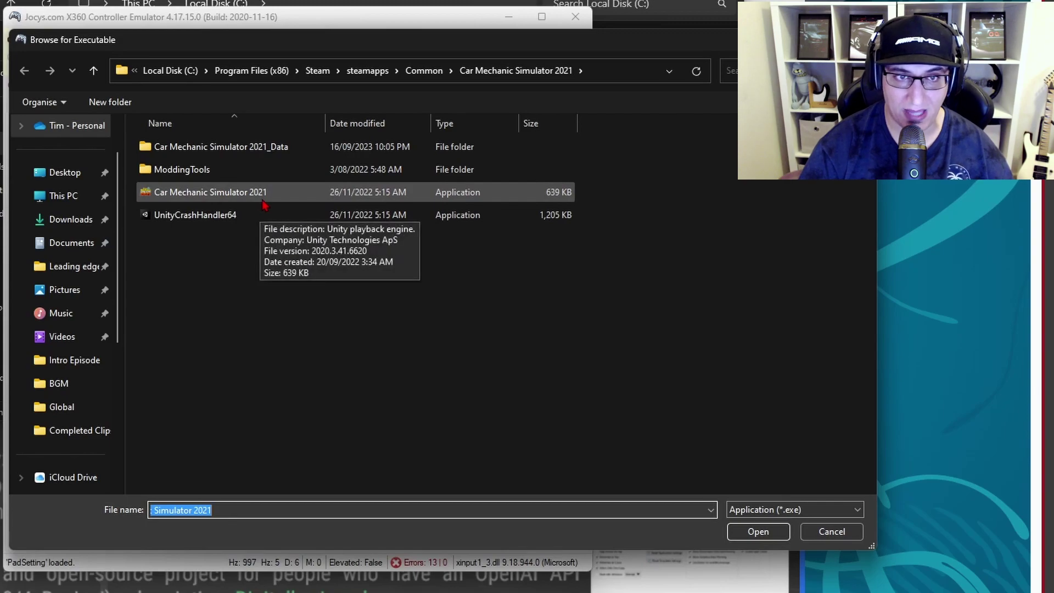
{"action": "left_click", "coordinate": [607, 75]}
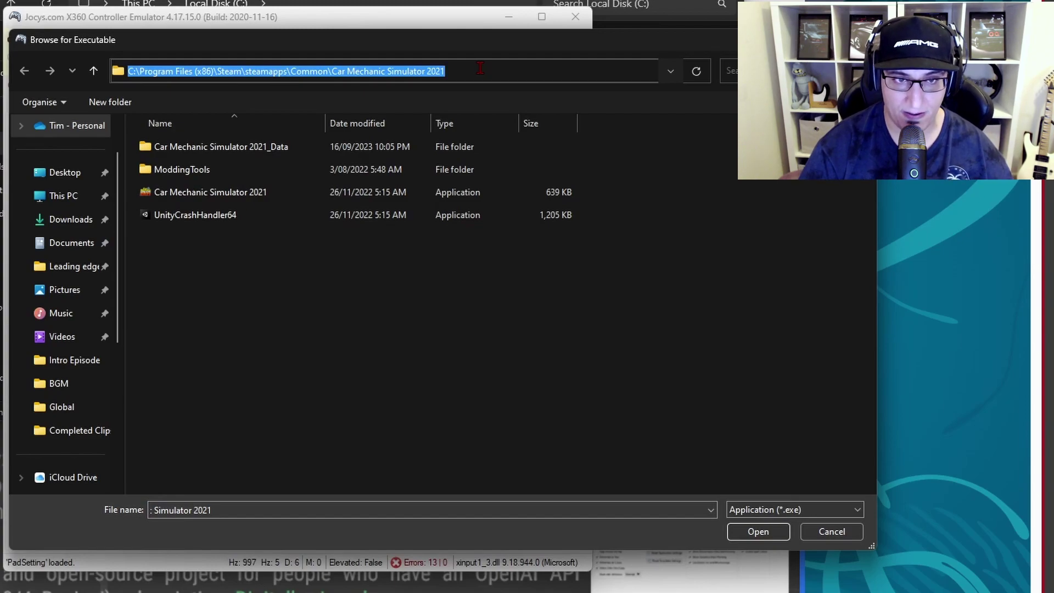
{"action": "left_click", "coordinate": [254, 194]}
{"action": "double_click", "coordinate": [256, 193]}
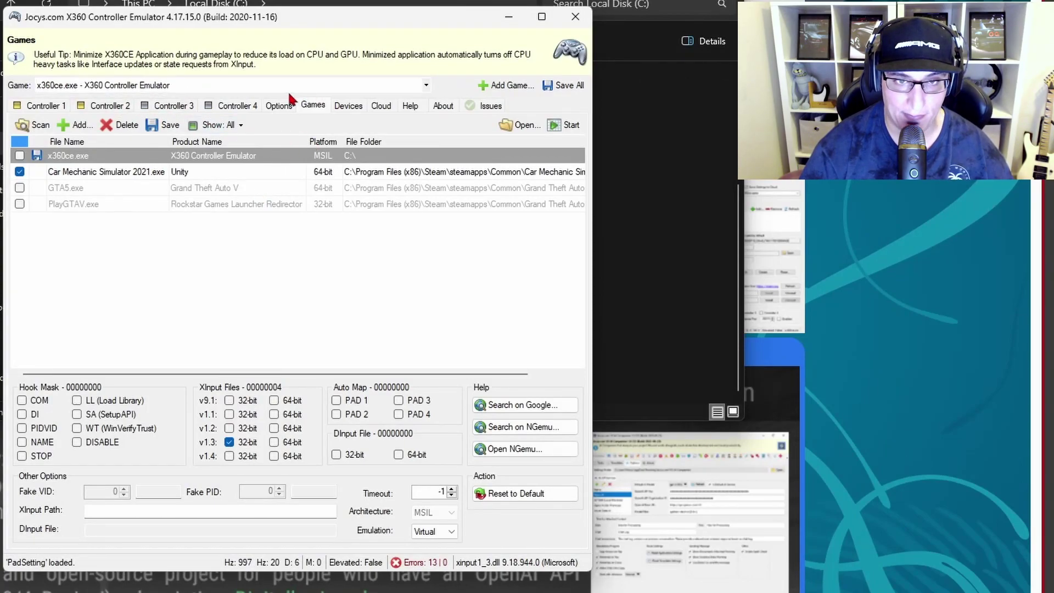
- Select Car Mechanic Simulator 2021 and keep it as Controller 1's game in the Game dropdown
{"action": "left_click", "coordinate": [202, 177]}
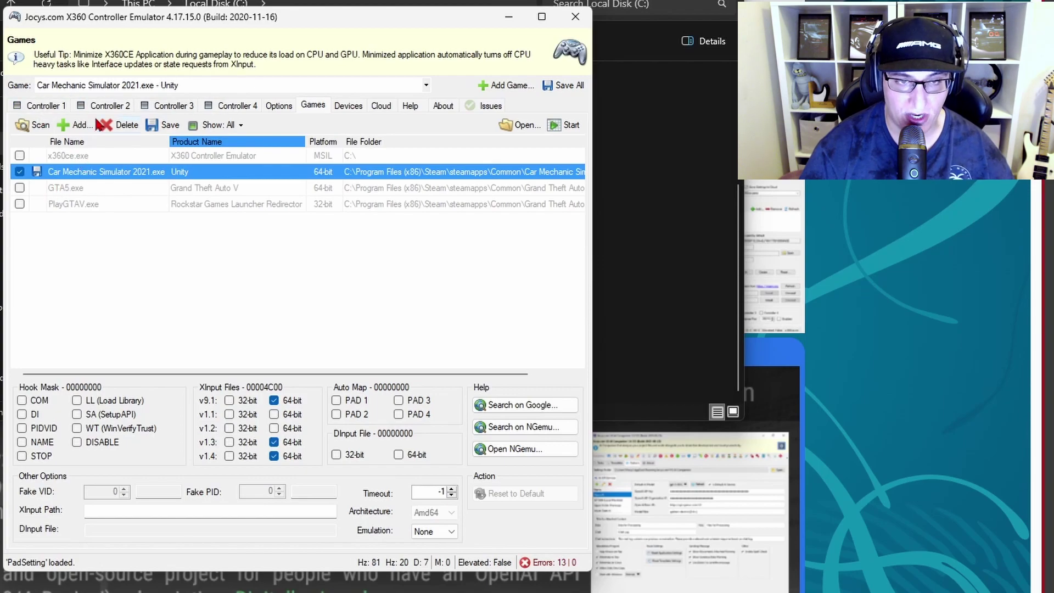
{"action": "left_click", "coordinate": [53, 109]}
{"action": "left_click", "coordinate": [426, 86]}
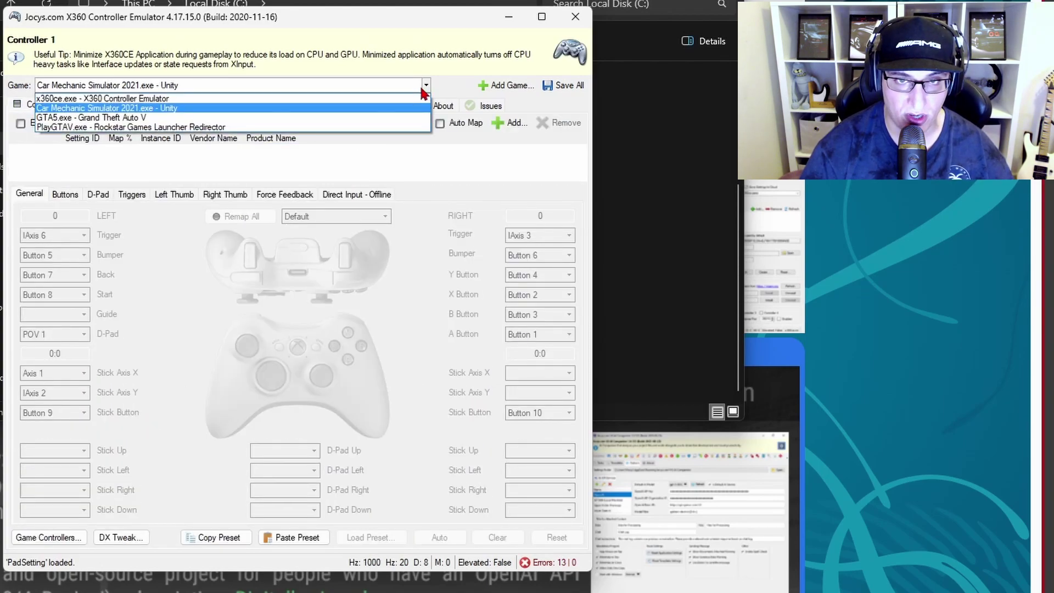
{"action": "left_click", "coordinate": [259, 108]}
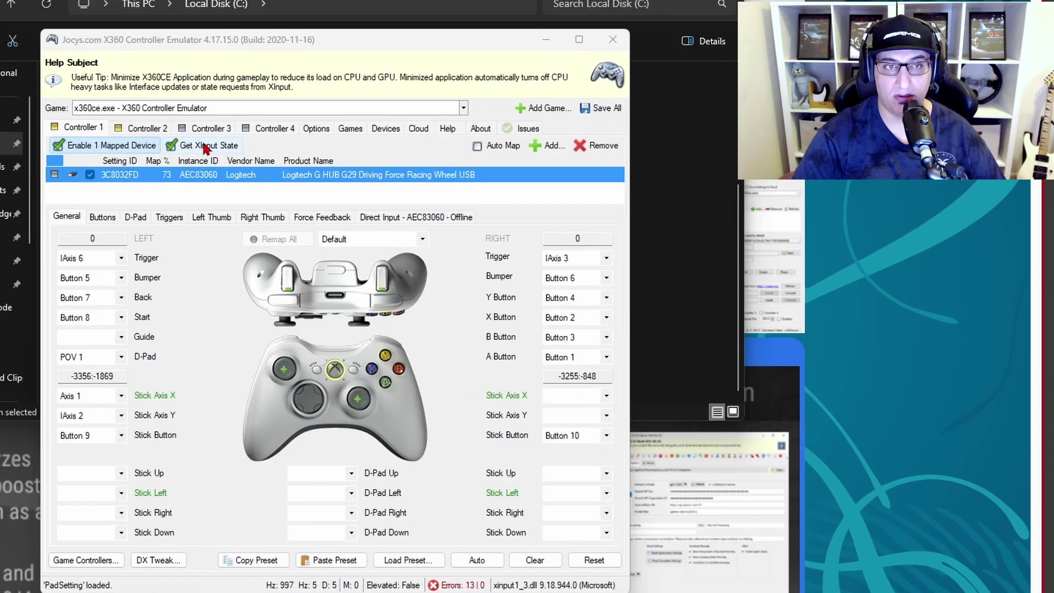
{"action": "left_click", "coordinate": [239, 106]}
- Map G29 AE2BF060 to Controller 1 instead of G29 AEC83060 with Add Selected Device
{"action": "left_click", "coordinate": [182, 134]}
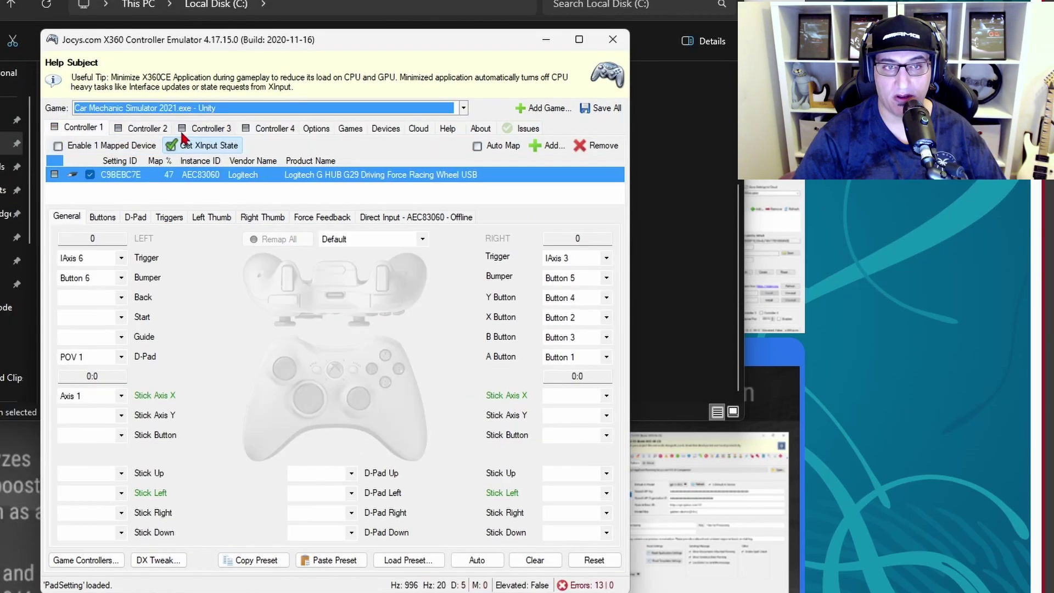
{"action": "left_click", "coordinate": [548, 146]}
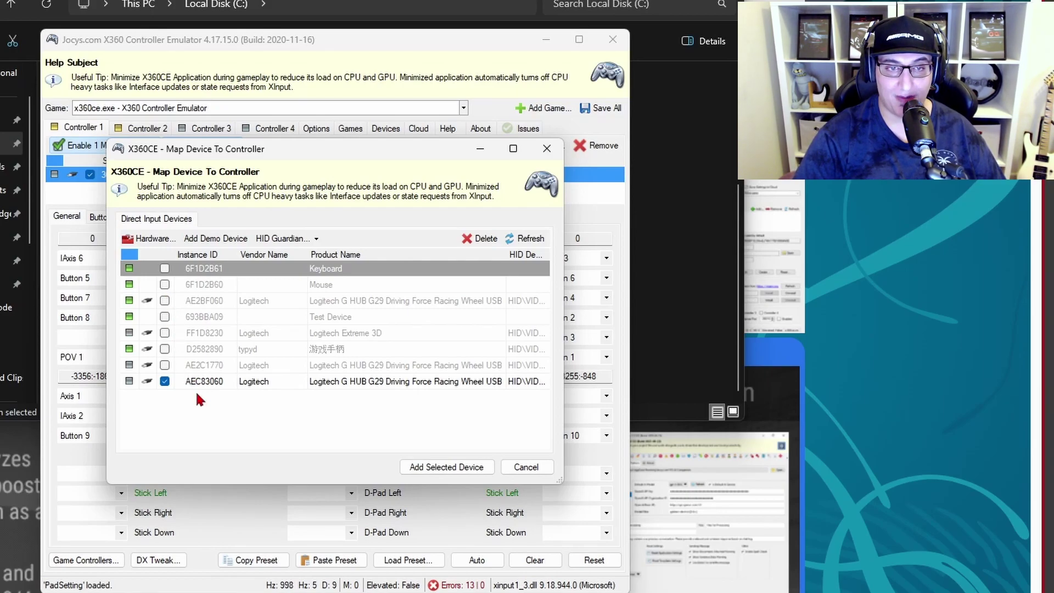
{"action": "left_click", "coordinate": [163, 385]}
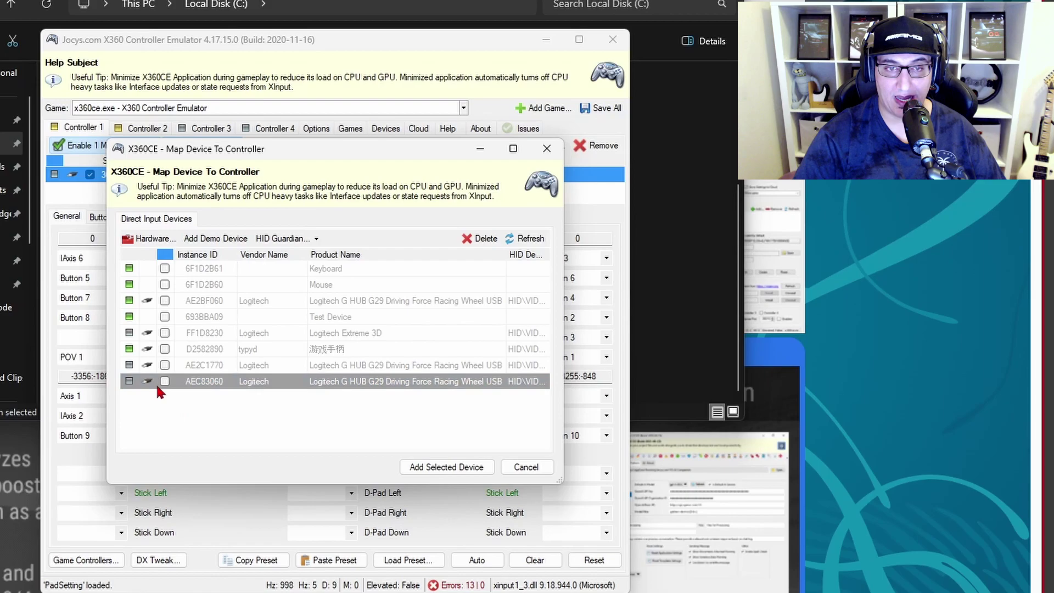
{"action": "left_click", "coordinate": [165, 301]}
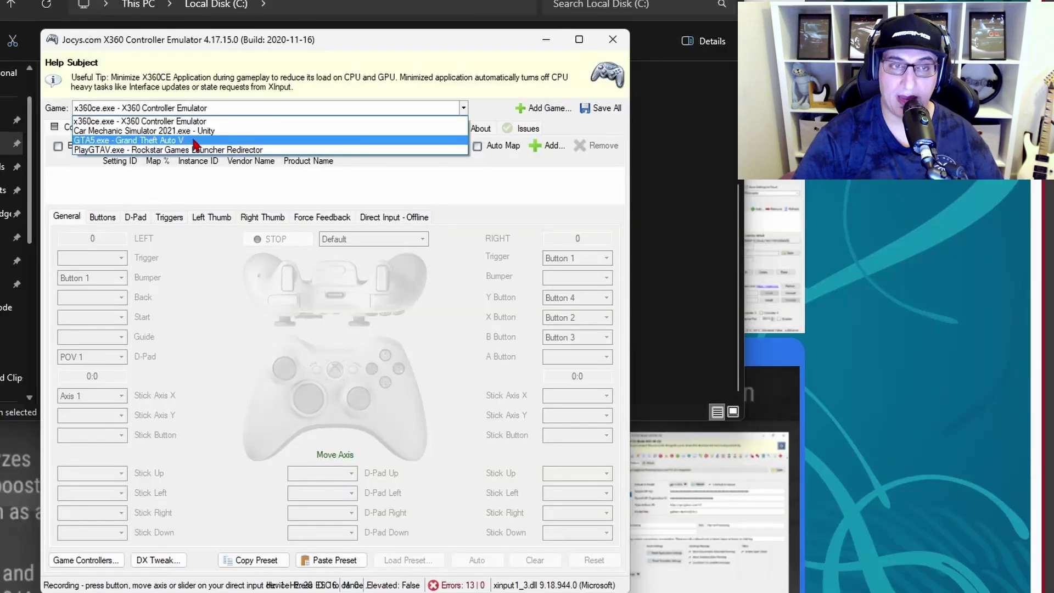
{"action": "left_click", "coordinate": [138, 137]}
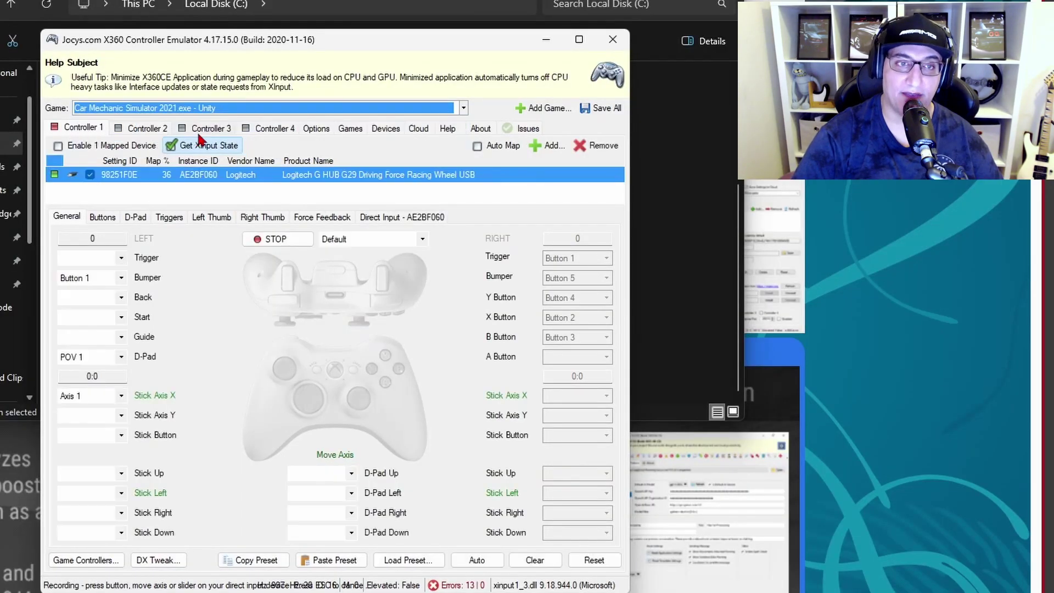
- Enable the mapped G29 and record wheel buttons for A (Button 1), B, Y and X
{"action": "left_click", "coordinate": [227, 175]}
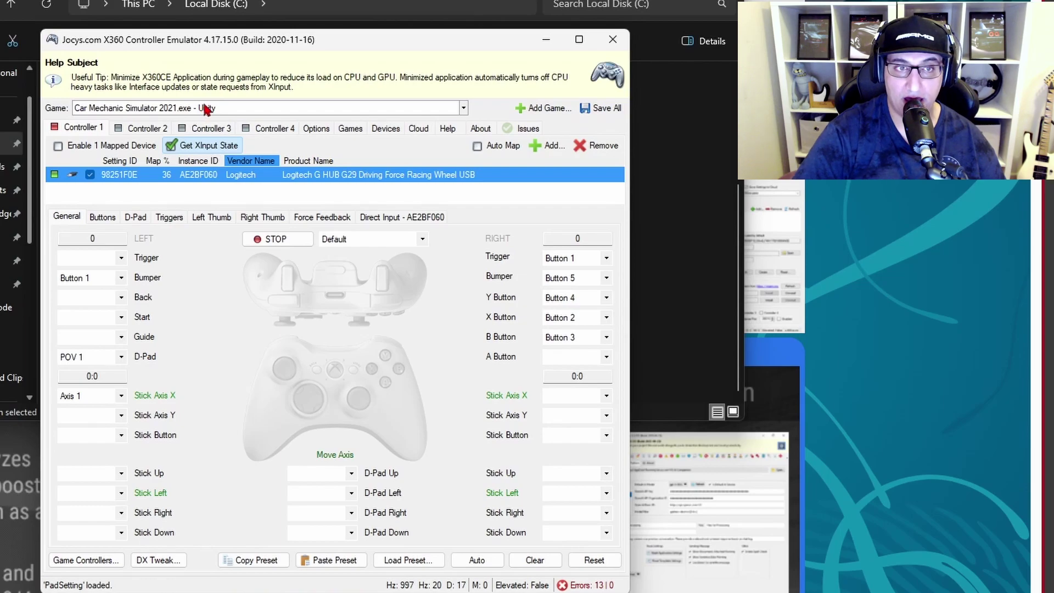
{"action": "left_click", "coordinate": [58, 153]}
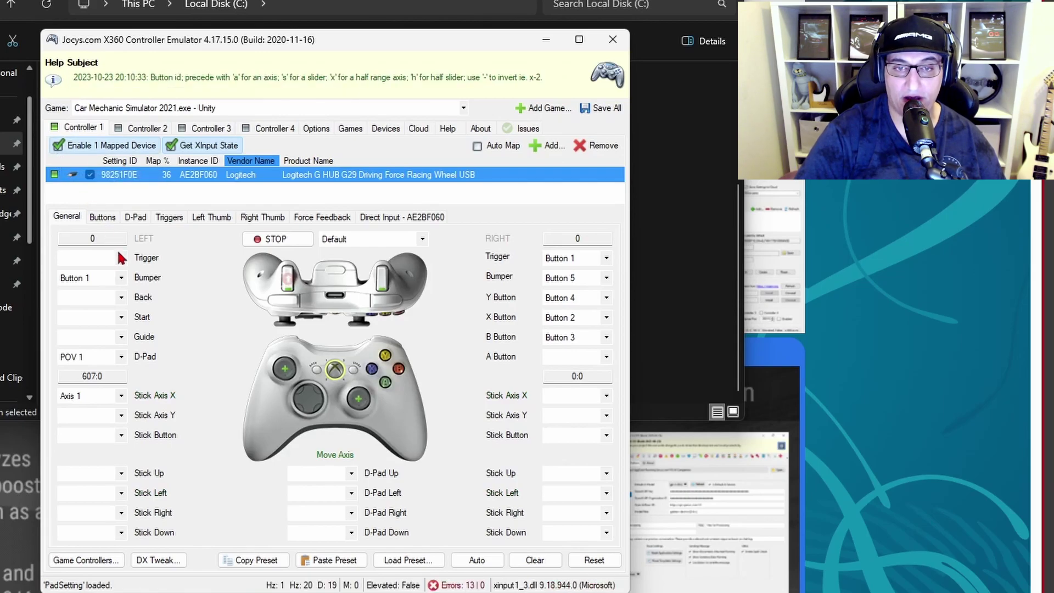
{"action": "left_click", "coordinate": [387, 384]}
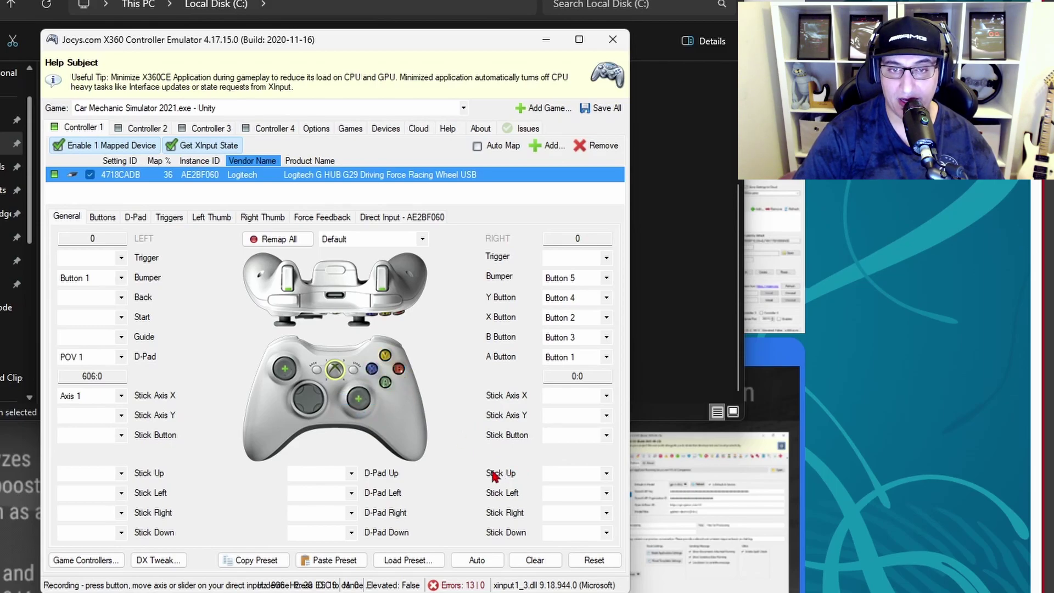
{"action": "left_click", "coordinate": [399, 368]}
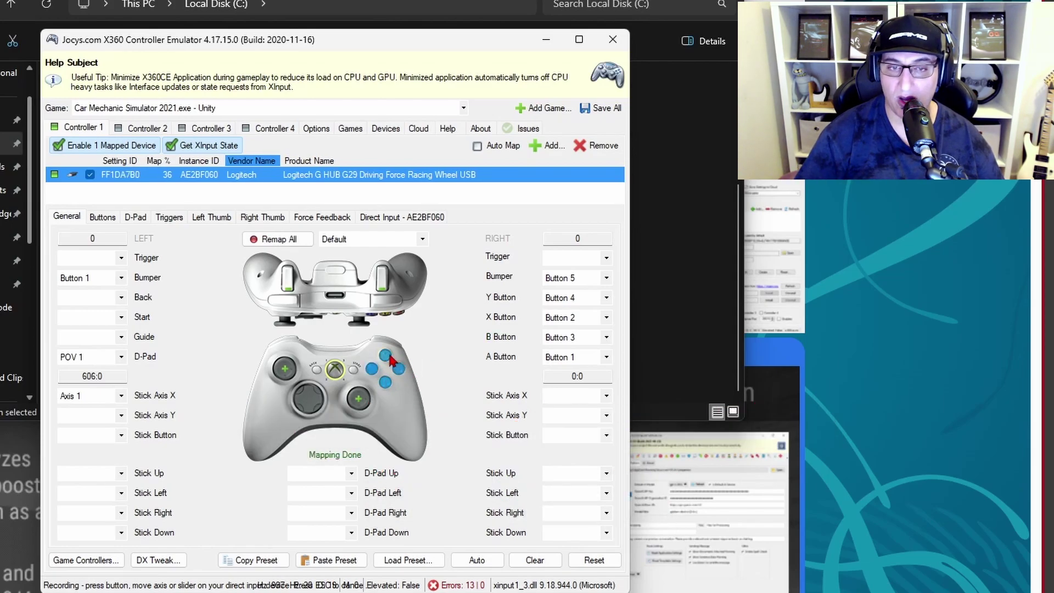
{"action": "left_click", "coordinate": [389, 357]}
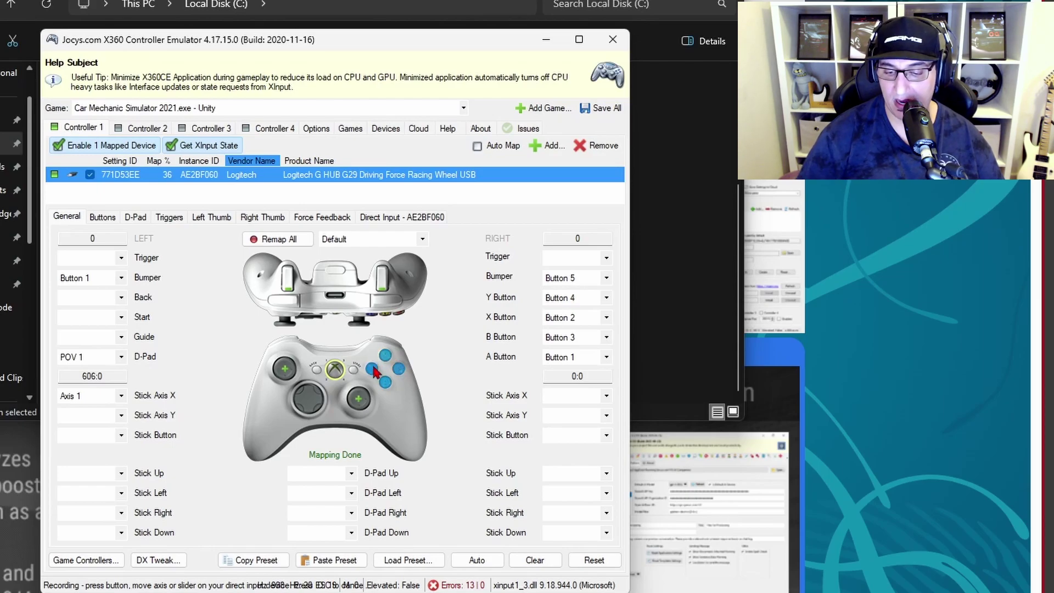
{"action": "left_click", "coordinate": [373, 368]}
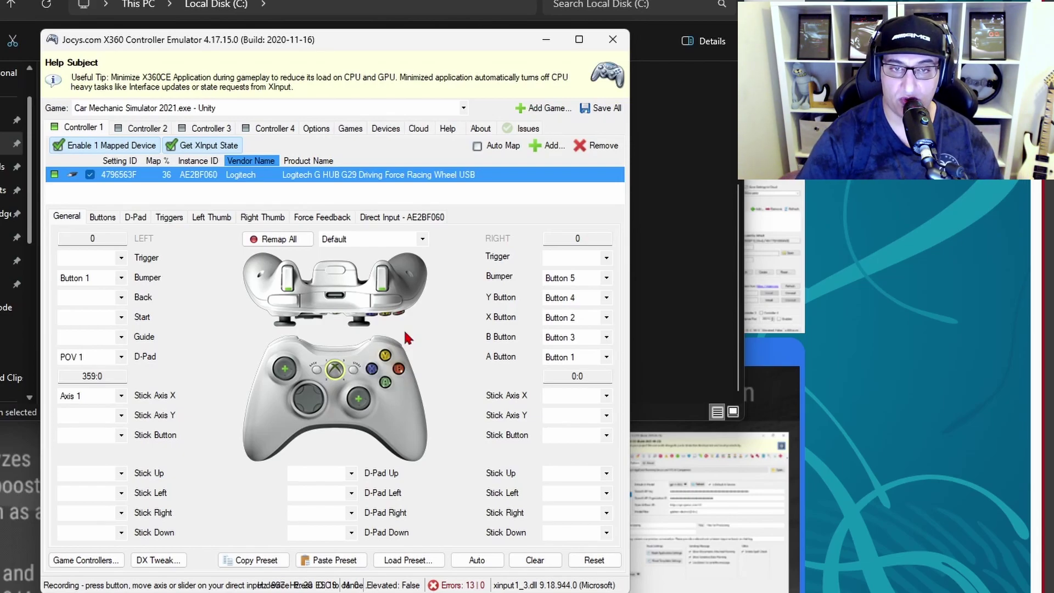
- Record wheel Button 5 for the right bumper, Button 6 for the left bumper, and POV 1 for the D-pad
{"action": "left_click", "coordinate": [398, 302]}
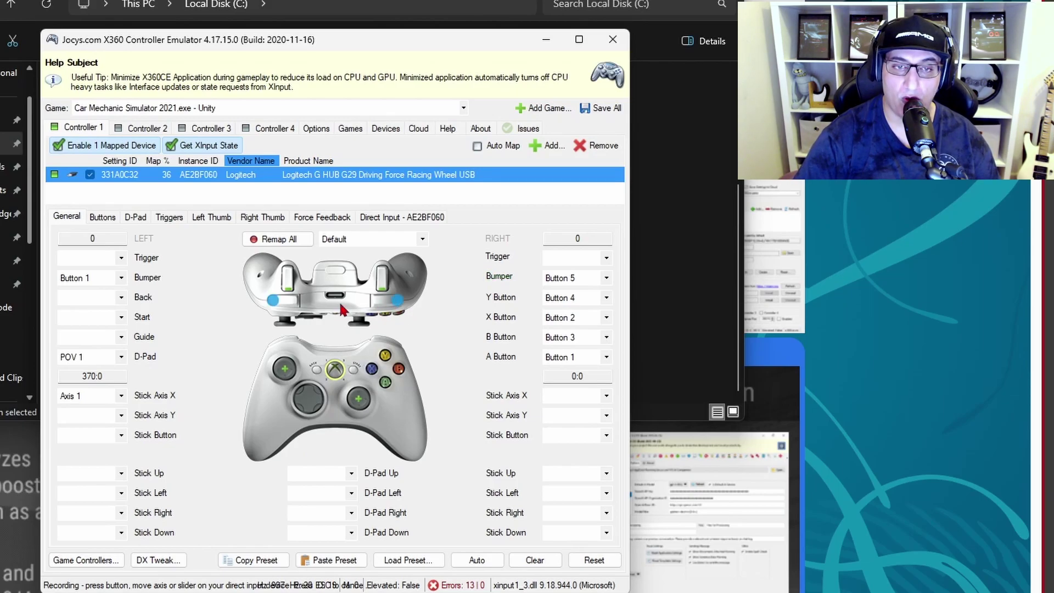
{"action": "left_click", "coordinate": [273, 301]}
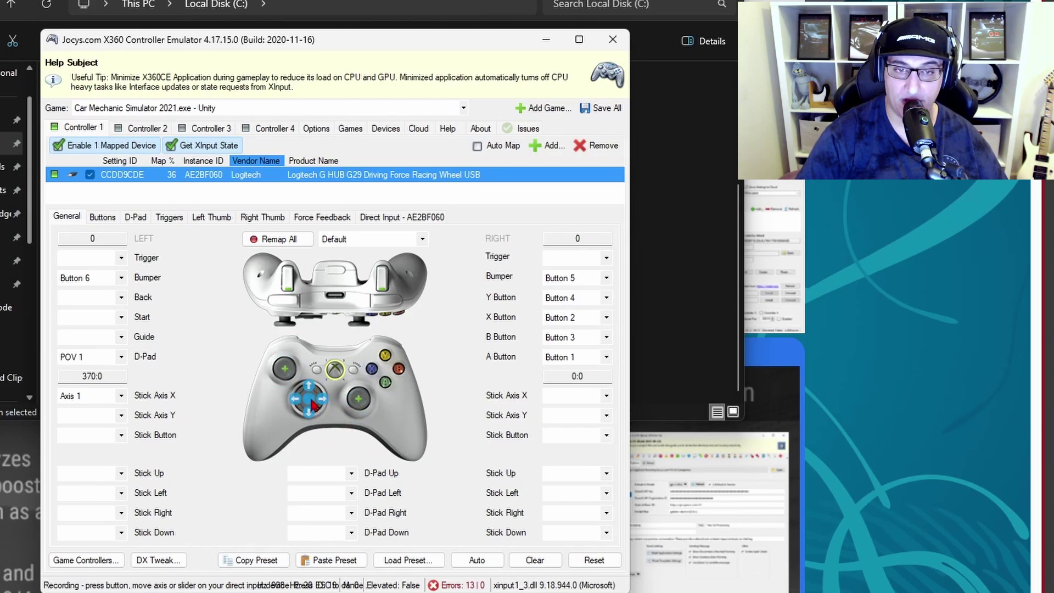
{"action": "left_click", "coordinate": [312, 402]}
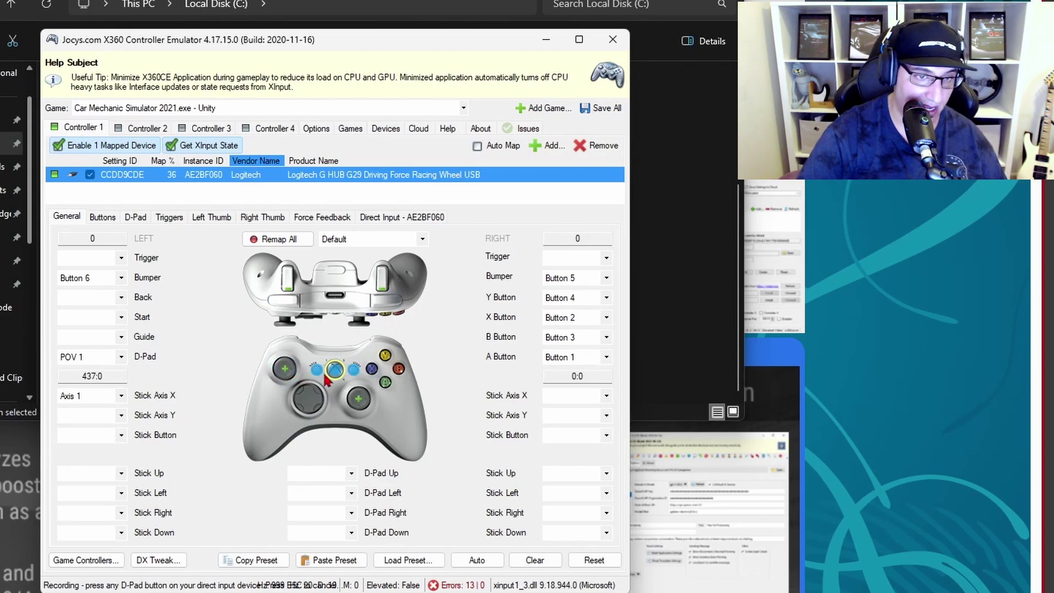
- Re-record the left stick X axis by turning the wheel, keeping it on Axis 1
{"action": "left_click", "coordinate": [119, 400]}
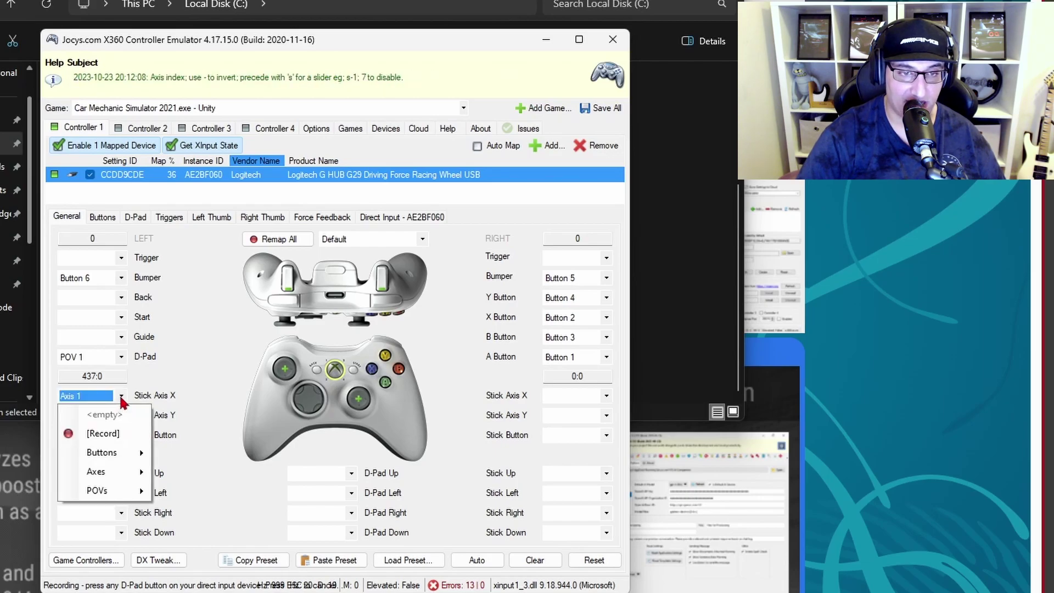
{"action": "left_click", "coordinate": [135, 434]}
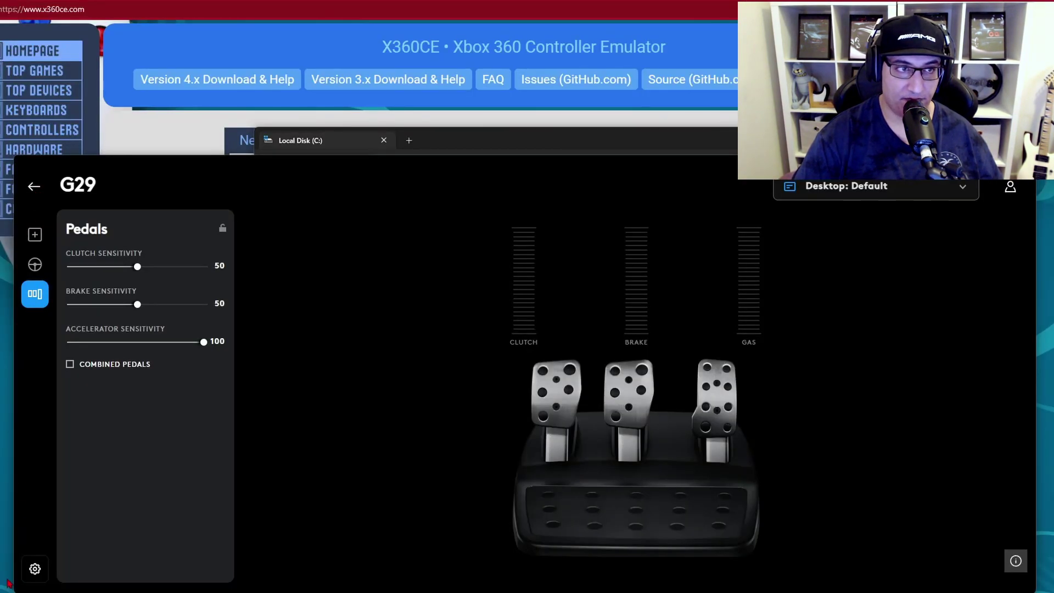
- Leave the G29 device pages and go to G HUB's application settings
{"action": "left_click", "coordinate": [34, 569]}
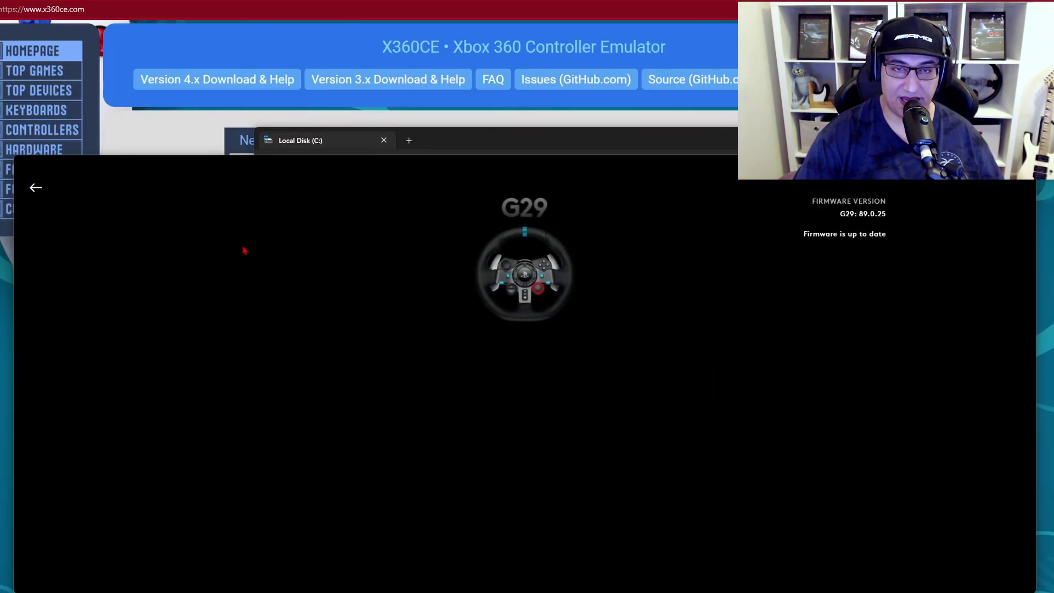
{"action": "left_click", "coordinate": [35, 188]}
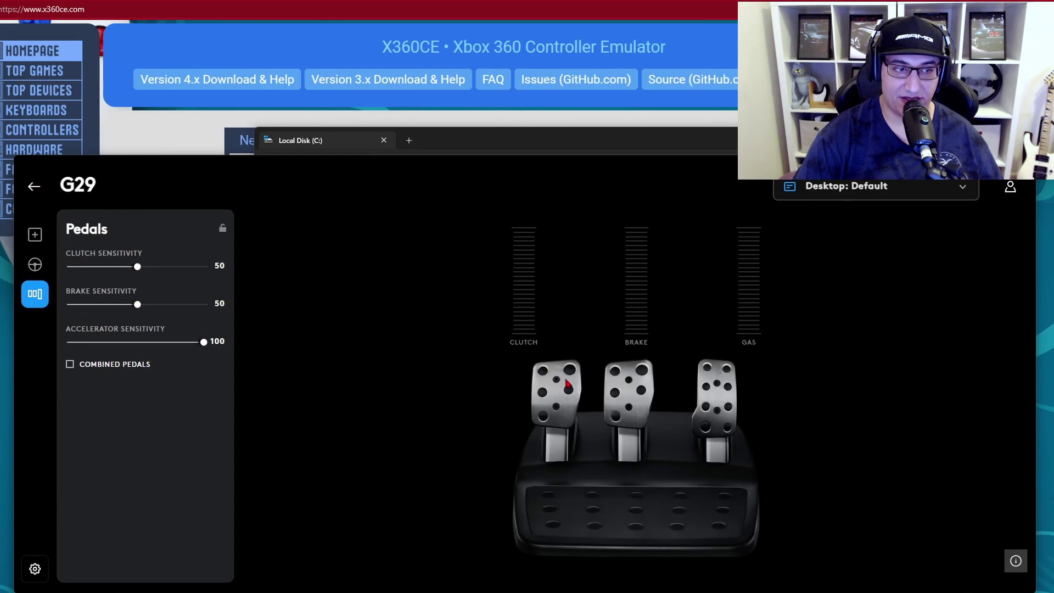
{"action": "left_click", "coordinate": [34, 187]}
{"action": "left_click", "coordinate": [41, 194]}
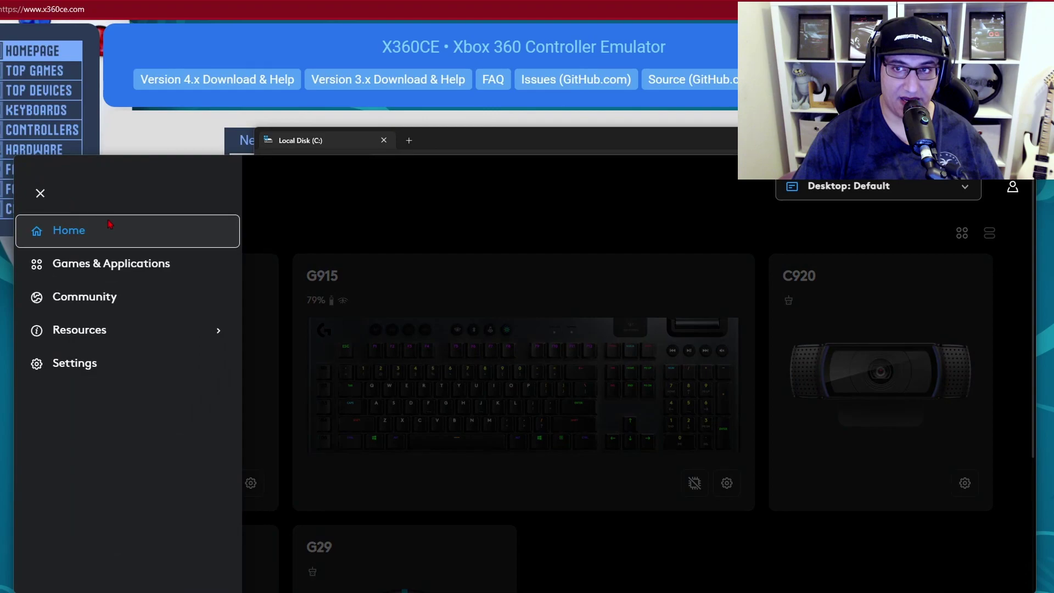
{"action": "left_click", "coordinate": [105, 360]}
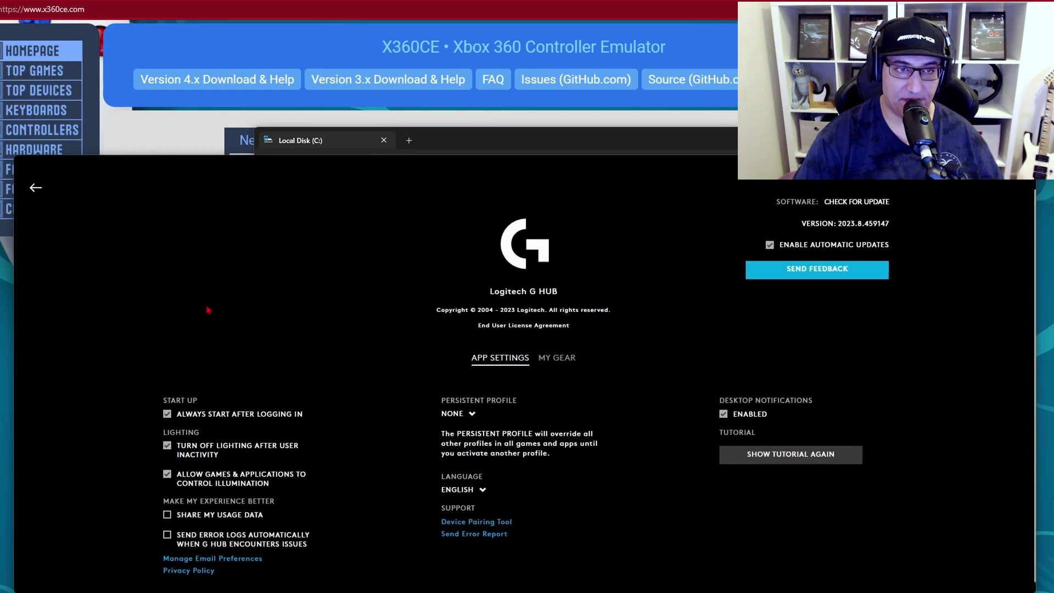
- Make Car Mechanic Simulator 2021 – Default the persistent profile, confirm YES, and return to the devices overview
{"action": "left_click", "coordinate": [471, 414]}
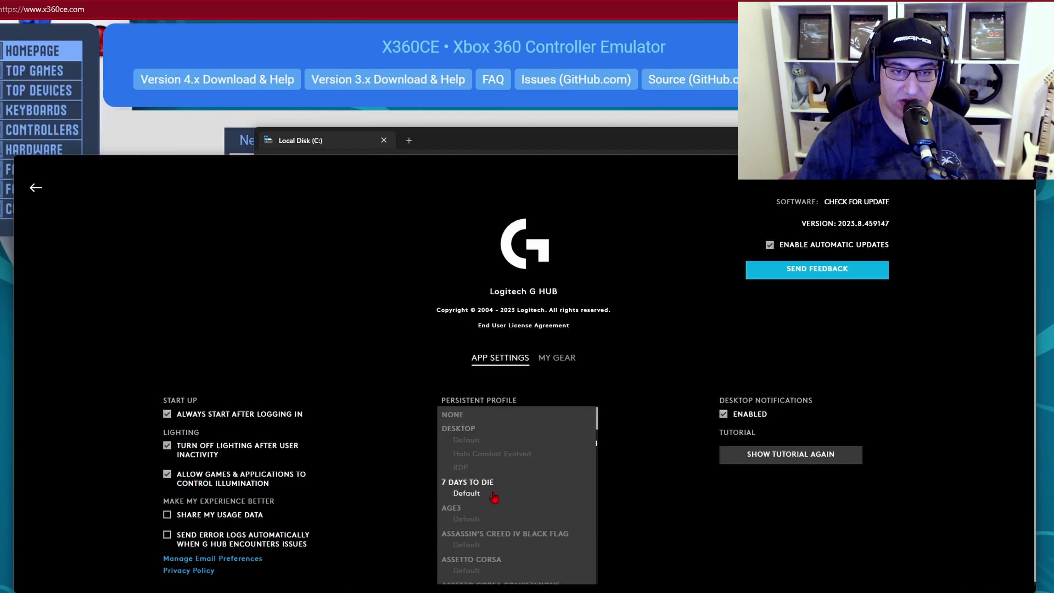
{"action": "scroll", "coordinate": [494, 496], "scroll_direction": "down", "scroll_amount": 4}
{"action": "scroll", "coordinate": [494, 497], "scroll_direction": "down", "scroll_amount": 2}
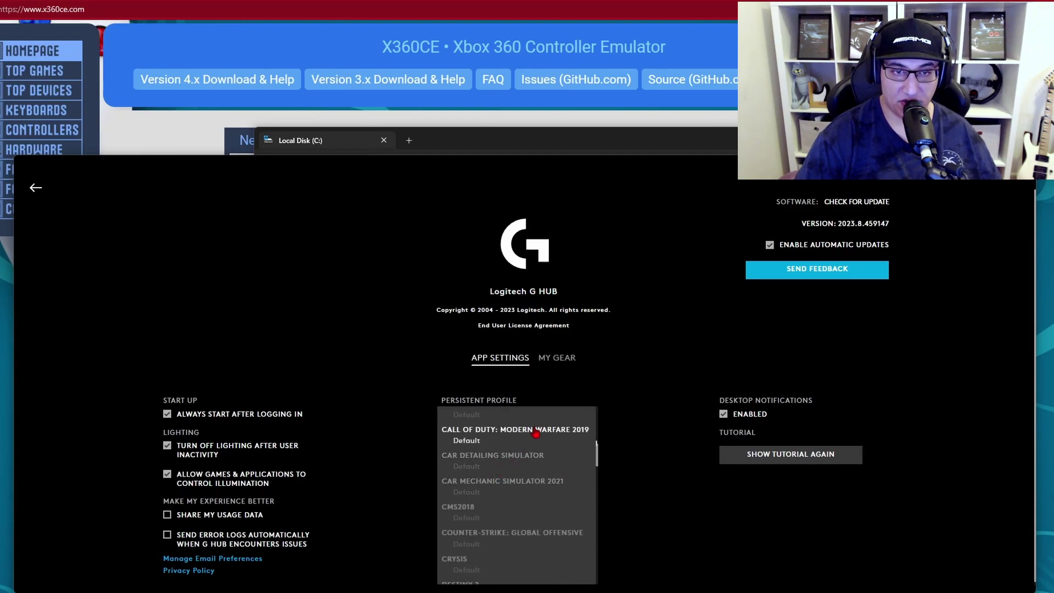
{"action": "left_click", "coordinate": [525, 482]}
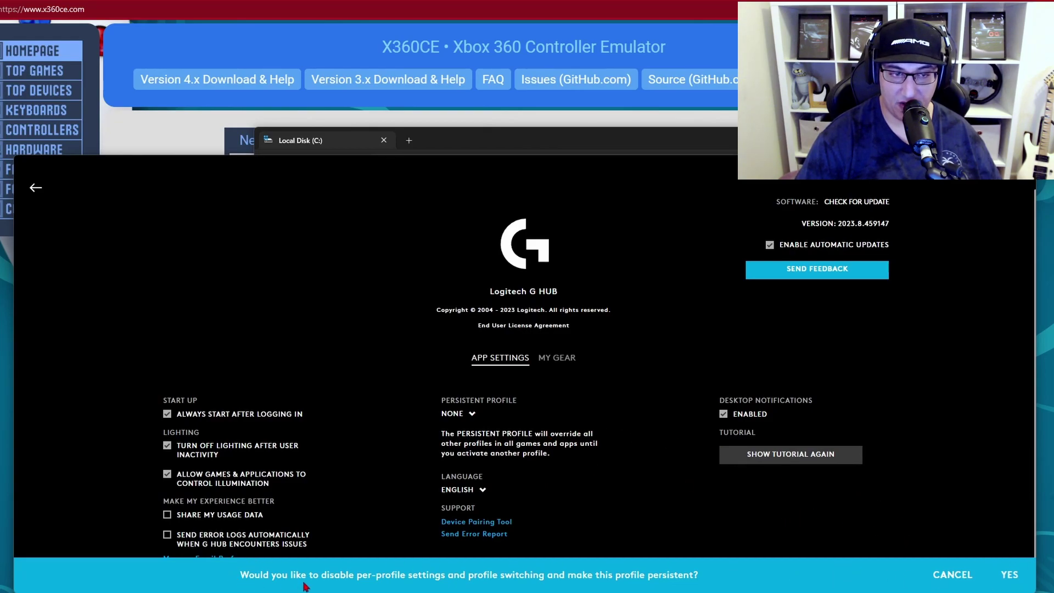
{"action": "left_click", "coordinate": [1011, 583]}
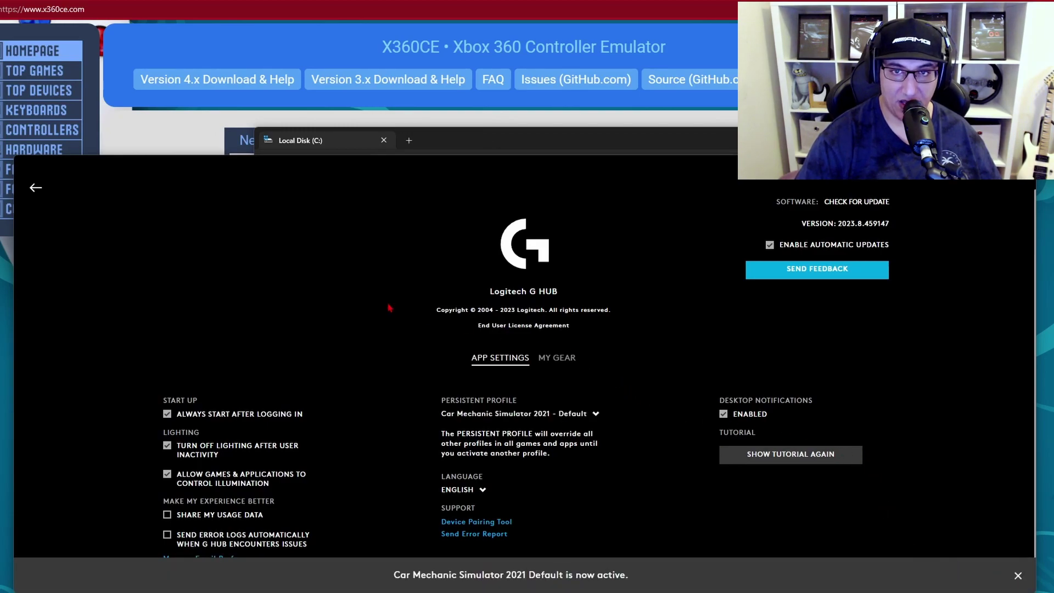
{"action": "left_click", "coordinate": [37, 189]}
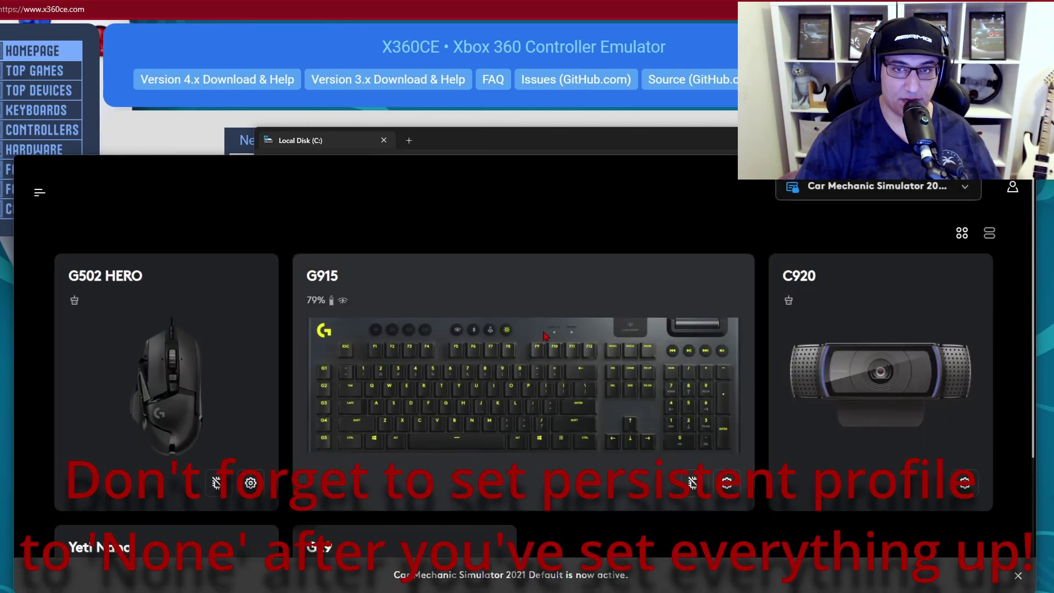
- Open the G29 card from the home view and show its steering wheel settings
{"action": "scroll", "coordinate": [548, 377], "scroll_direction": "down", "scroll_amount": 4}
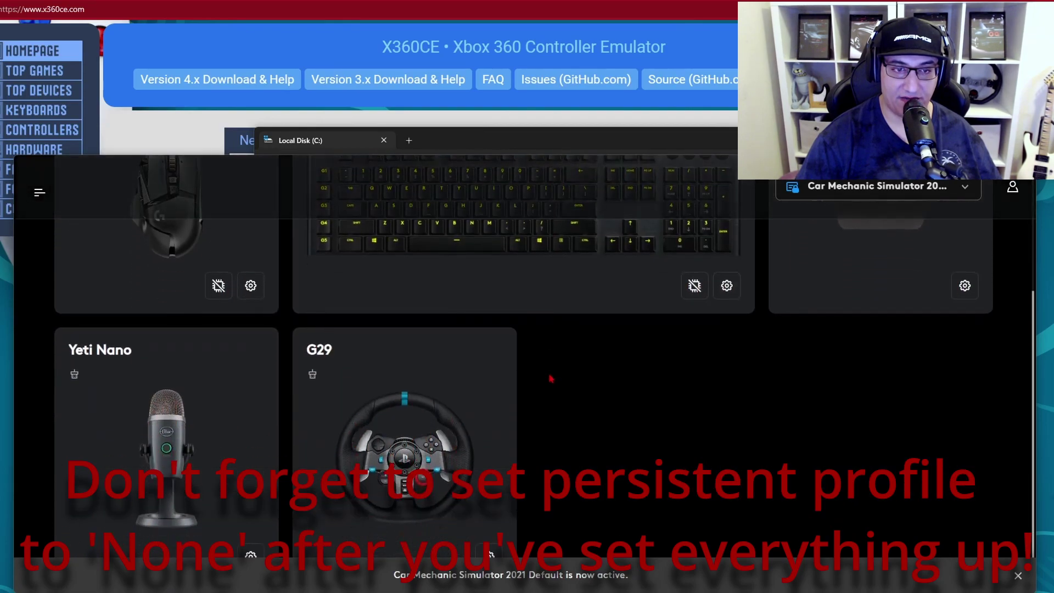
{"action": "left_click", "coordinate": [432, 395]}
{"action": "left_click", "coordinate": [34, 264]}
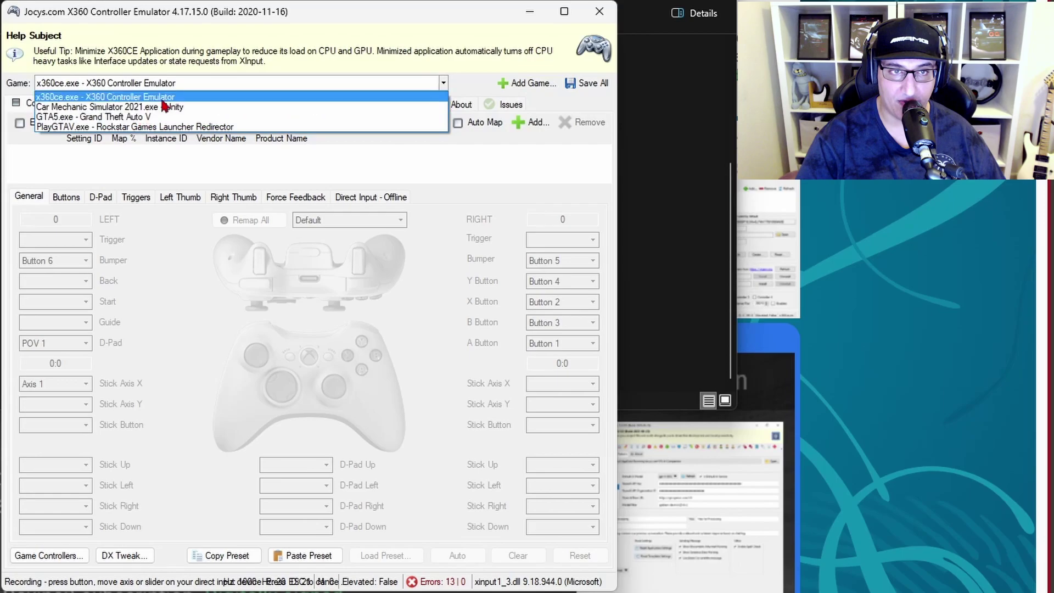
- Choose Car Mechanic Simulator 2021.exe - Unity in X360CE's Game dropdown
{"action": "left_click", "coordinate": [219, 93]}
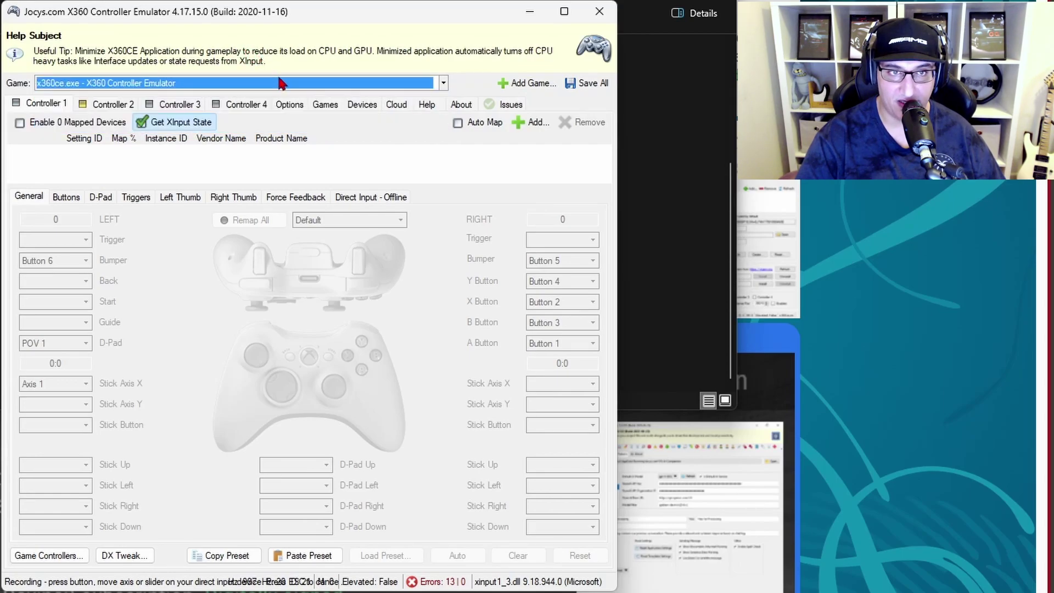
{"action": "left_click", "coordinate": [218, 82]}
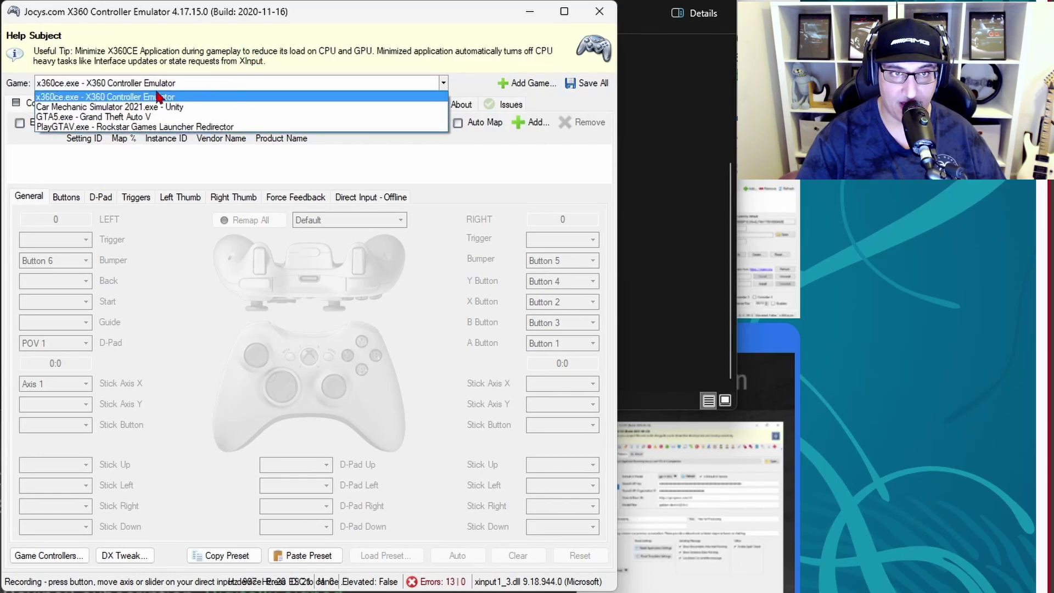
{"action": "left_click", "coordinate": [134, 106]}
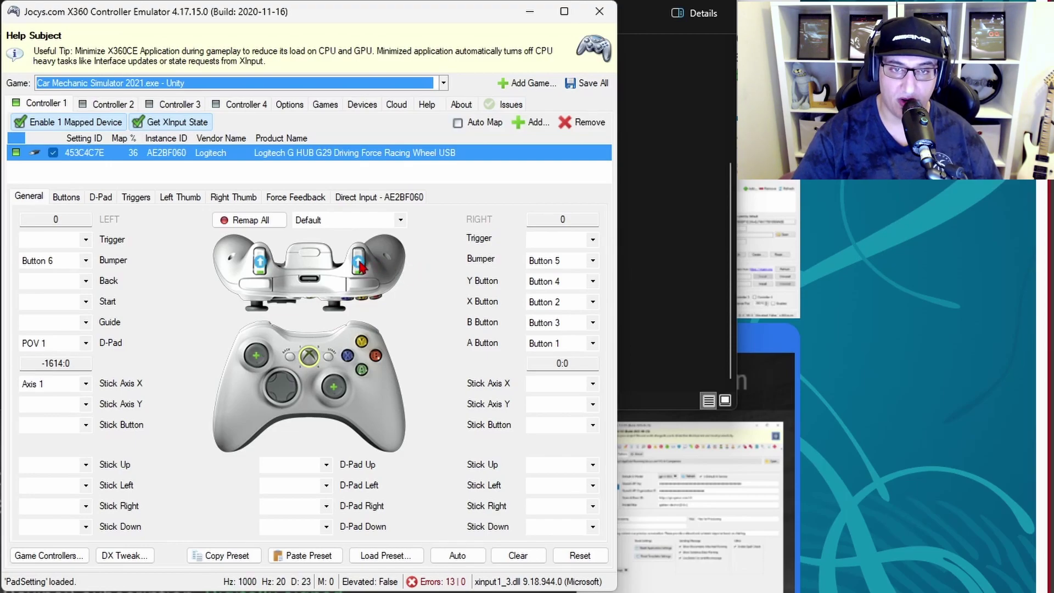
- Record the G29 pedal axes: IAxis 2 for the right trigger, IAxis 6 for the left
{"action": "left_click", "coordinate": [360, 266]}
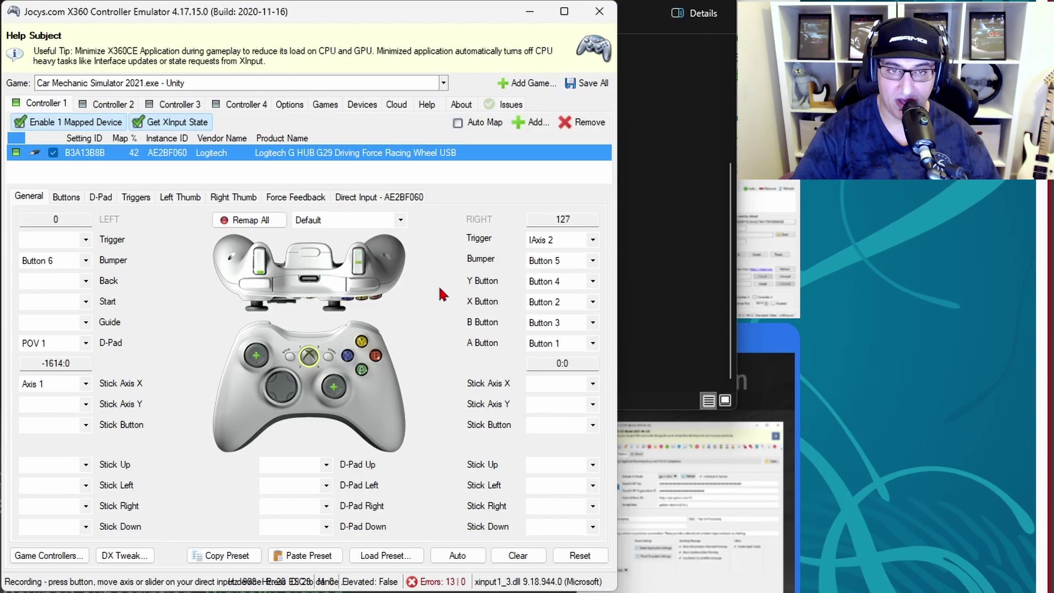
{"action": "left_click", "coordinate": [262, 267]}
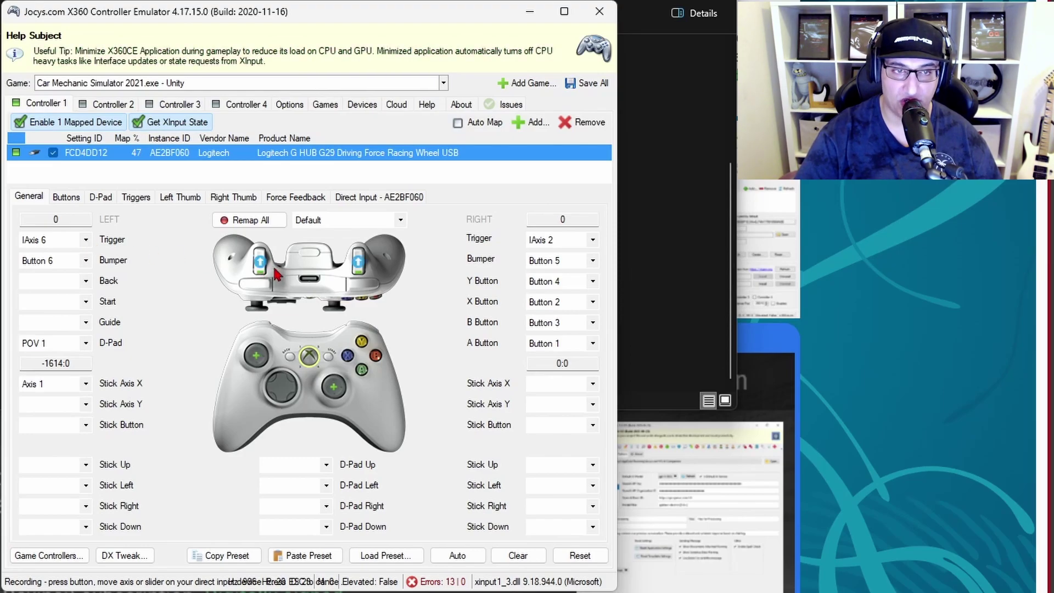
{"action": "left_click", "coordinate": [89, 243]}
{"action": "left_click", "coordinate": [87, 242]}
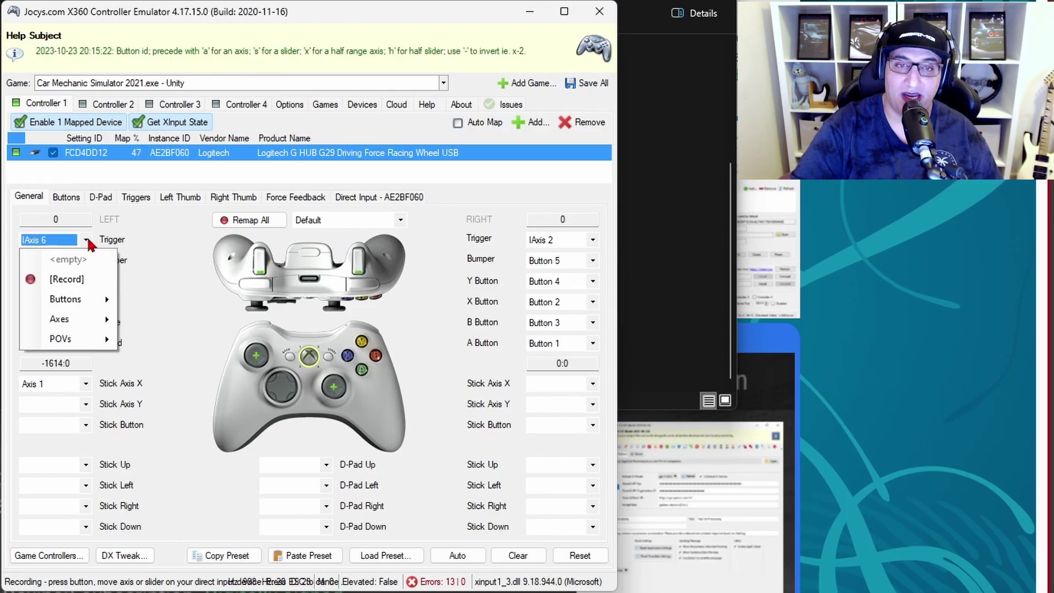
{"action": "left_click", "coordinate": [155, 235]}
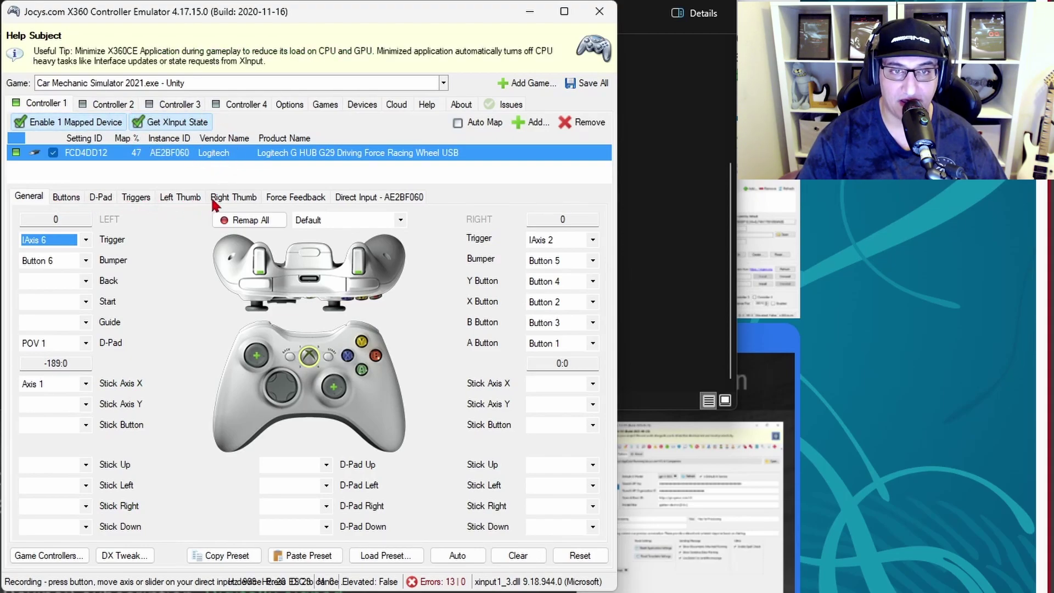
- On the Left Thumb tab, invert the X-axis sensitivity and raise it to 30%
{"action": "left_click", "coordinate": [184, 198]}
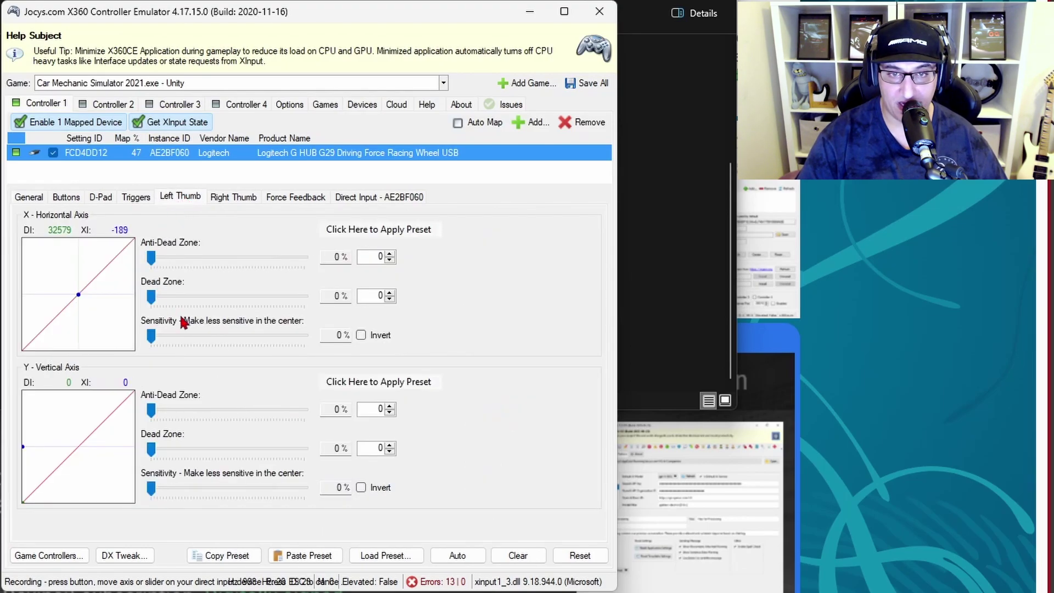
{"action": "left_click", "coordinate": [362, 334]}
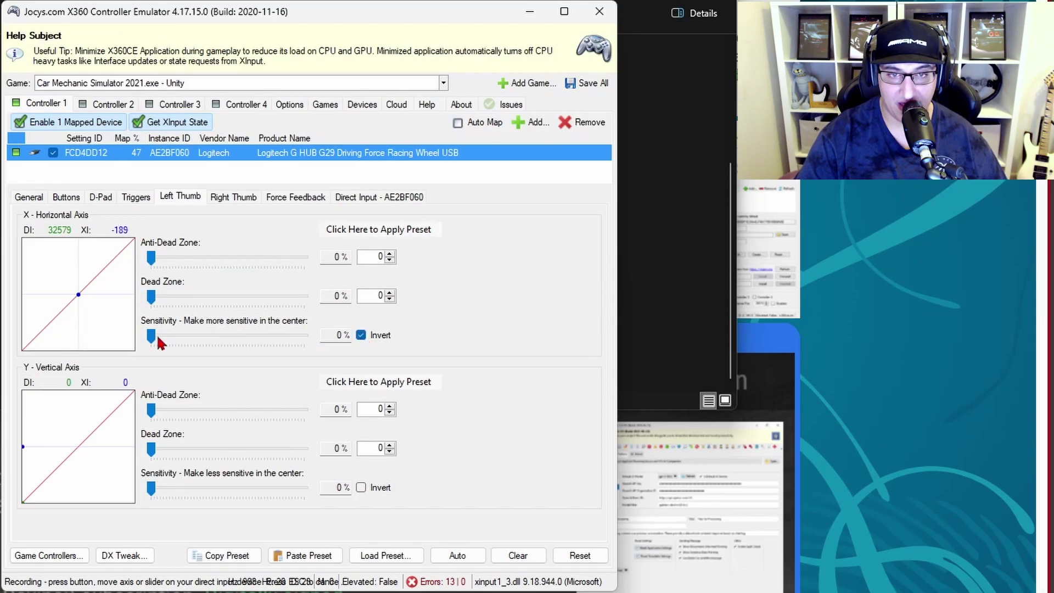
{"action": "left_click_drag", "start_coordinate": [153, 334], "coordinate": [199, 332]}
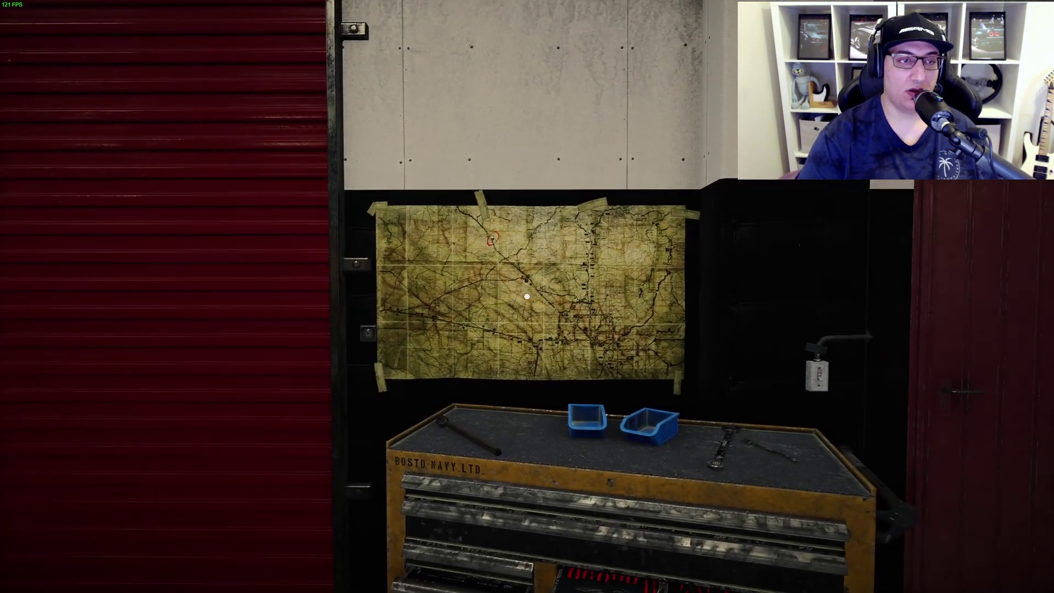
- Walk toward the garage wall map, then step back to face the gate
{"action": "key", "text": "w"}
{"action": "key", "text": "s"}
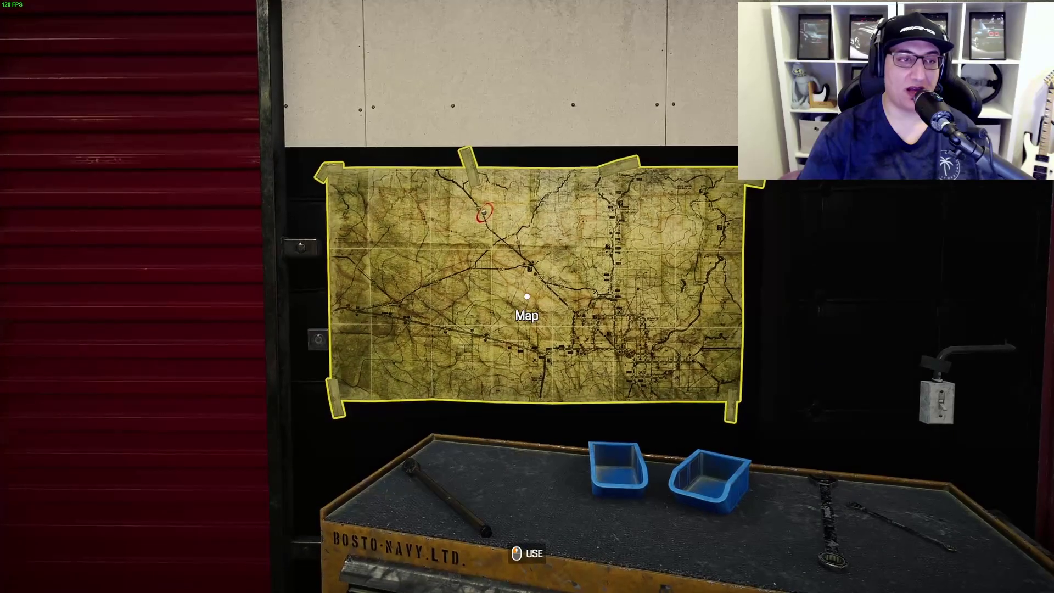
{"action": "key", "text": "s"}
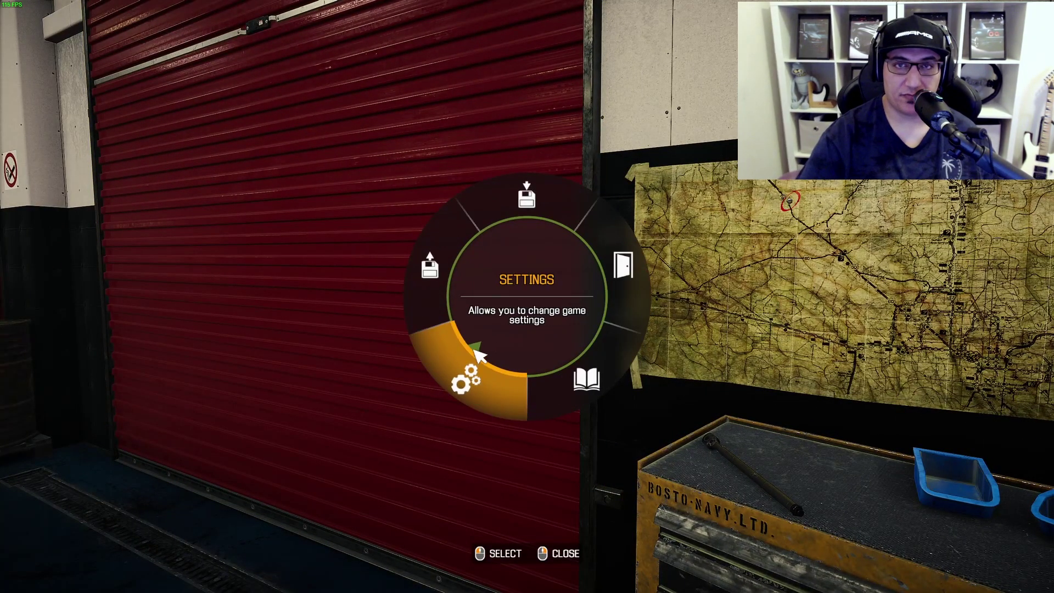
- Set the game's Controller option to Gamepad and save the settings
{"action": "left_click", "coordinate": [464, 351]}
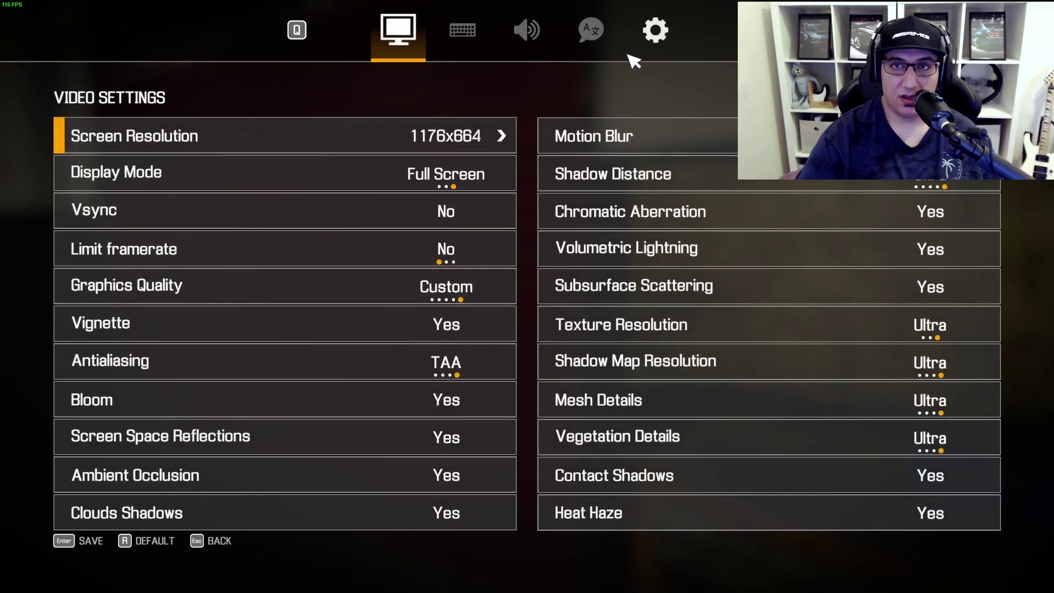
{"action": "key", "text": "q"}
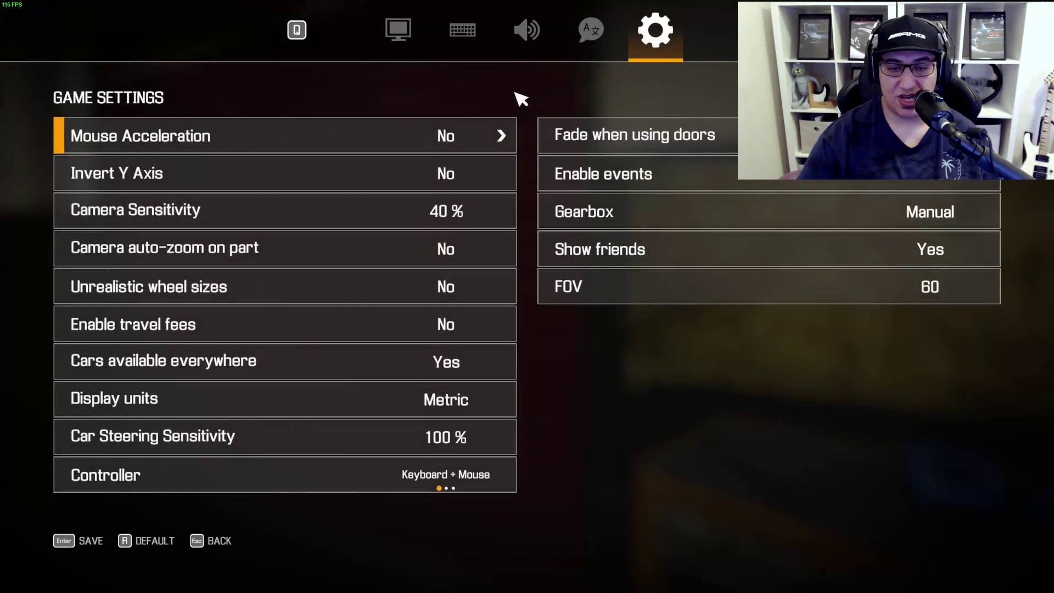
{"action": "left_click", "coordinate": [501, 475]}
{"action": "left_click", "coordinate": [72, 540]}
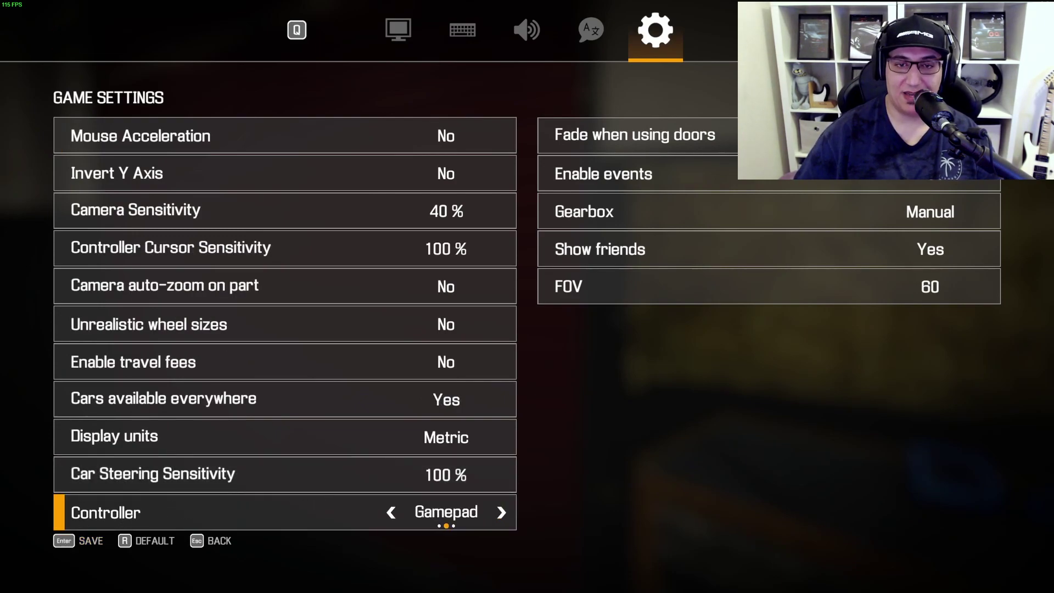
{"action": "key", "text": "Escape"}
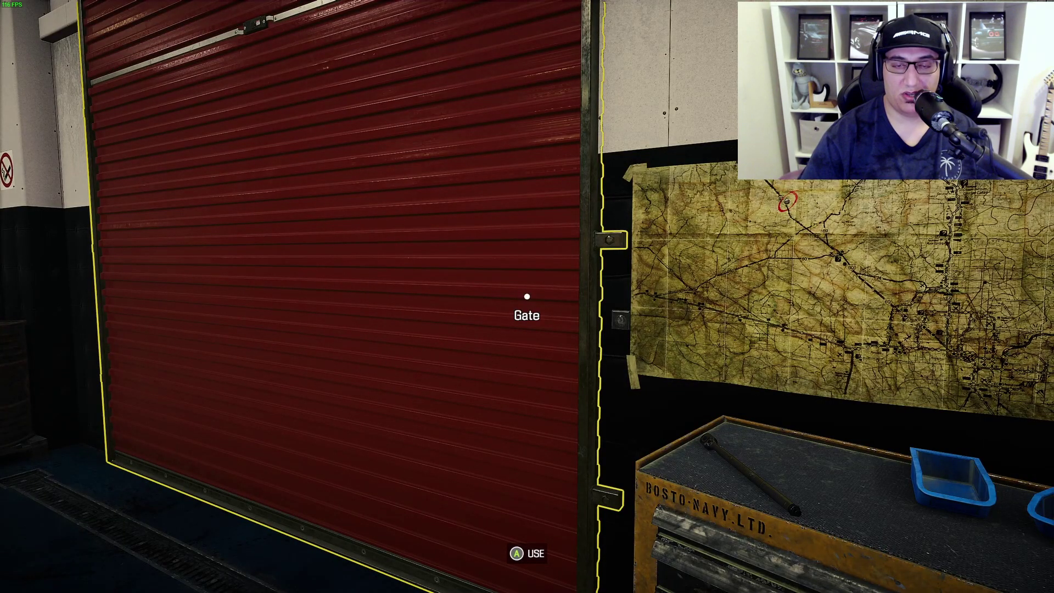
- Use the wall map to travel to the Race Track and drive the chosen car onto it
{"action": "key", "text": "d"}
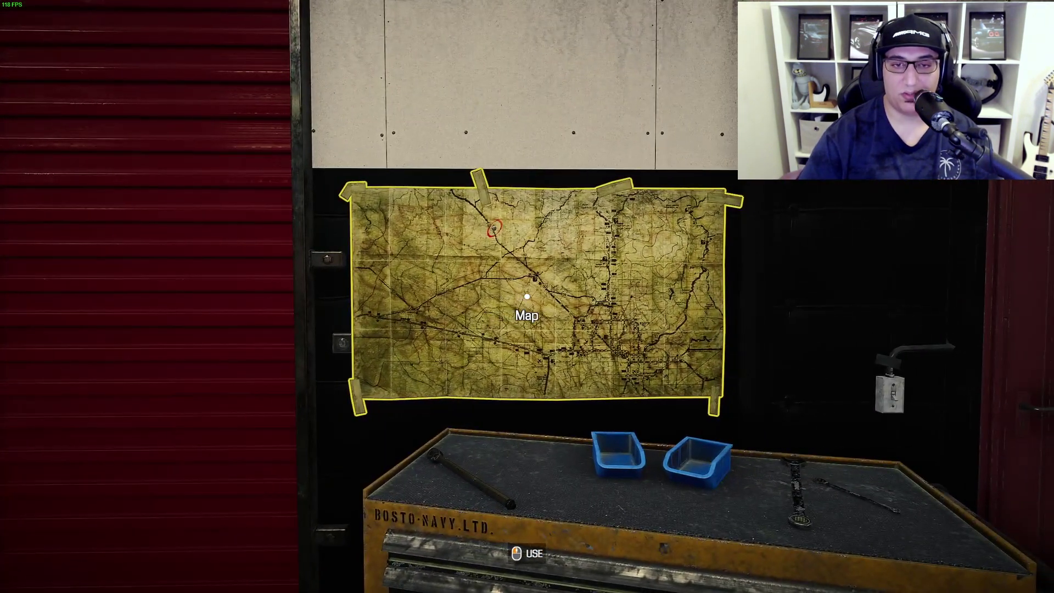
{"action": "left_click", "coordinate": [527, 296]}
{"action": "left_click", "coordinate": [152, 151]}
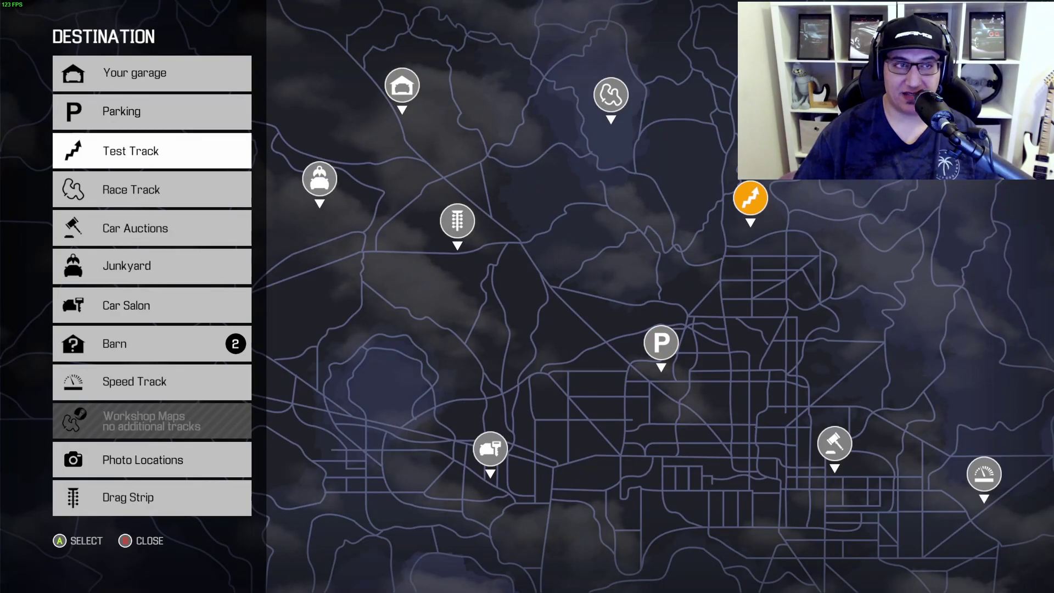
{"action": "left_click", "coordinate": [152, 189]}
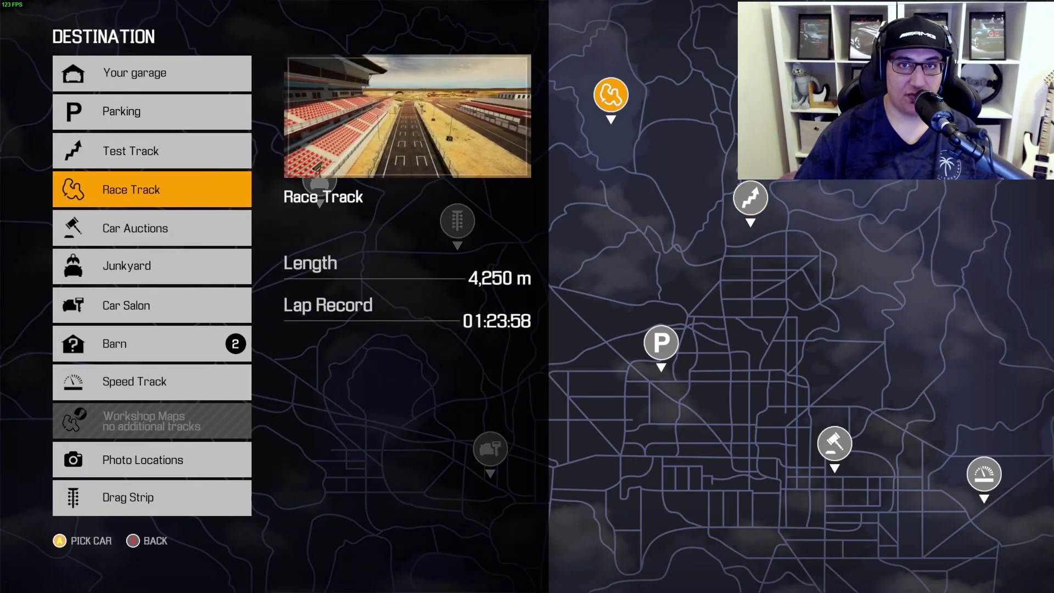
{"action": "left_click", "coordinate": [152, 189]}
{"action": "left_click", "coordinate": [152, 142]}
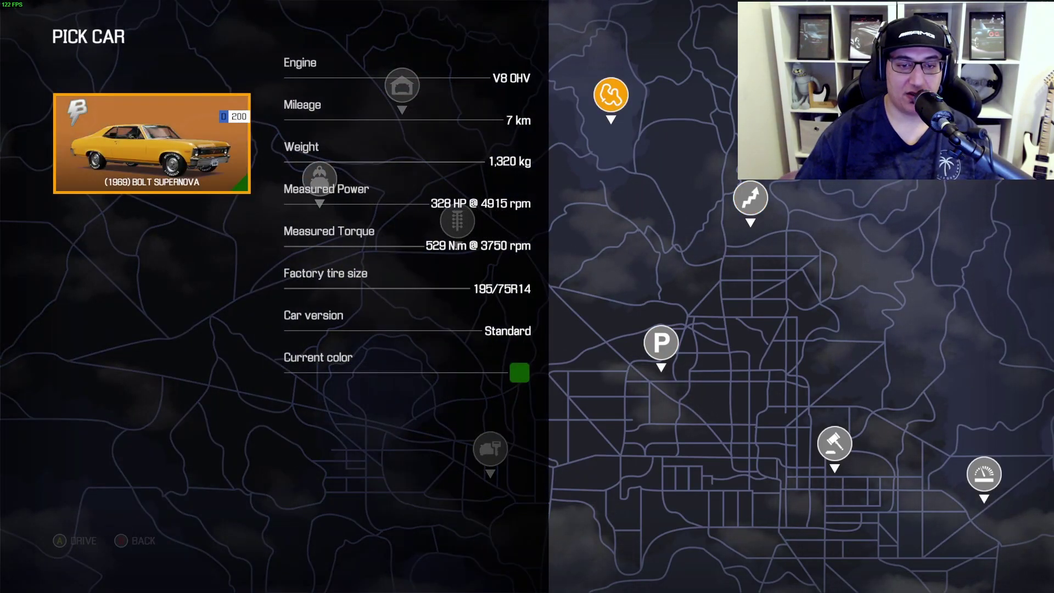
- Accelerate to trigger the start sequence and pull away when the lights go out
{"action": "key", "text": "w"}
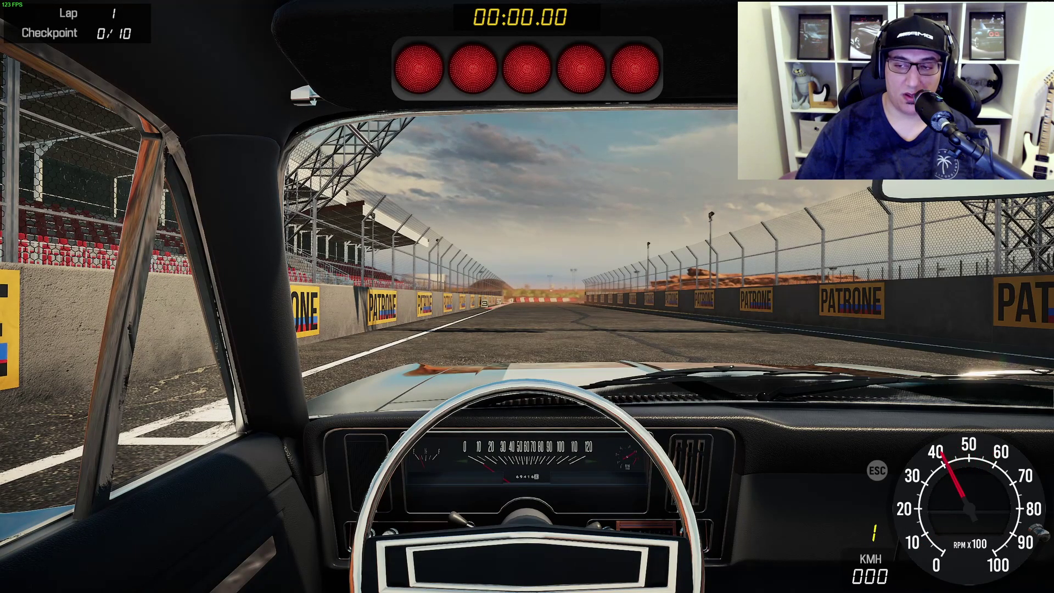
{"action": "key", "text": "w"}
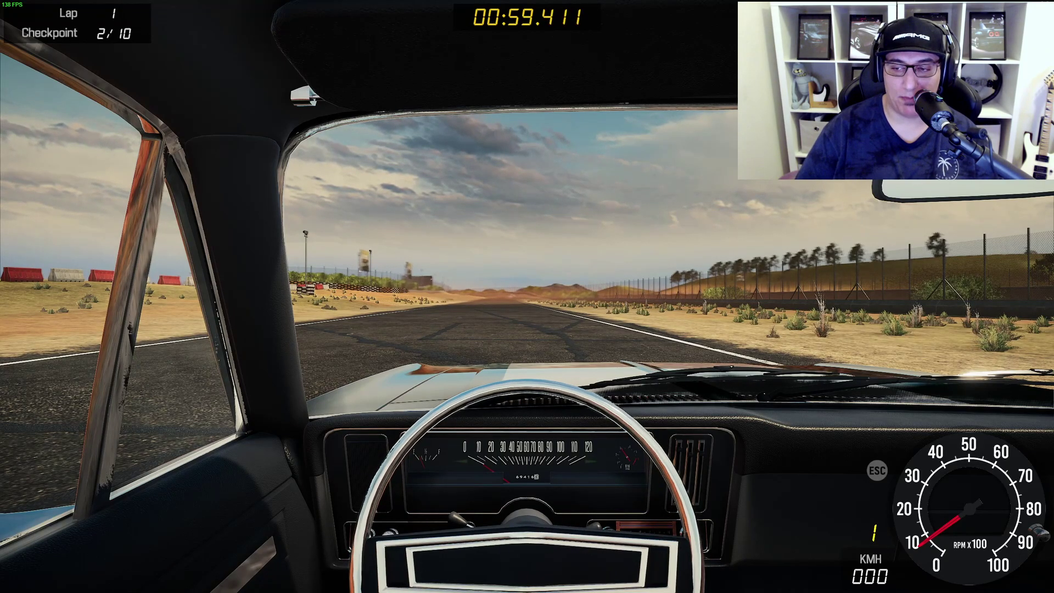
- Accelerate the Supernova onward along the Race Track
{"action": "key", "text": "w"}
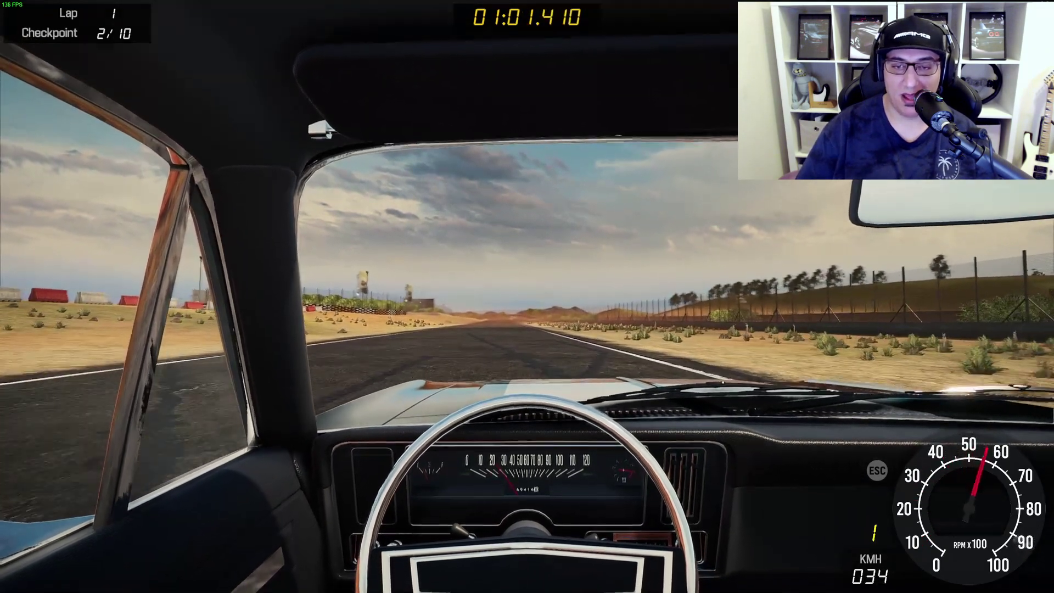